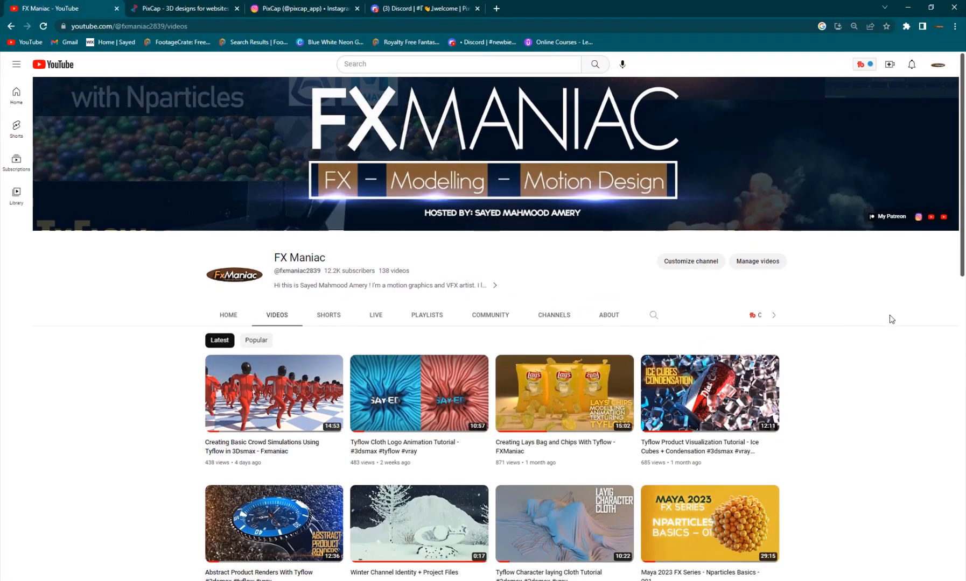
{"action": "scroll", "coordinate": [830, 330], "scroll_direction": "down", "scroll_amount": 2}
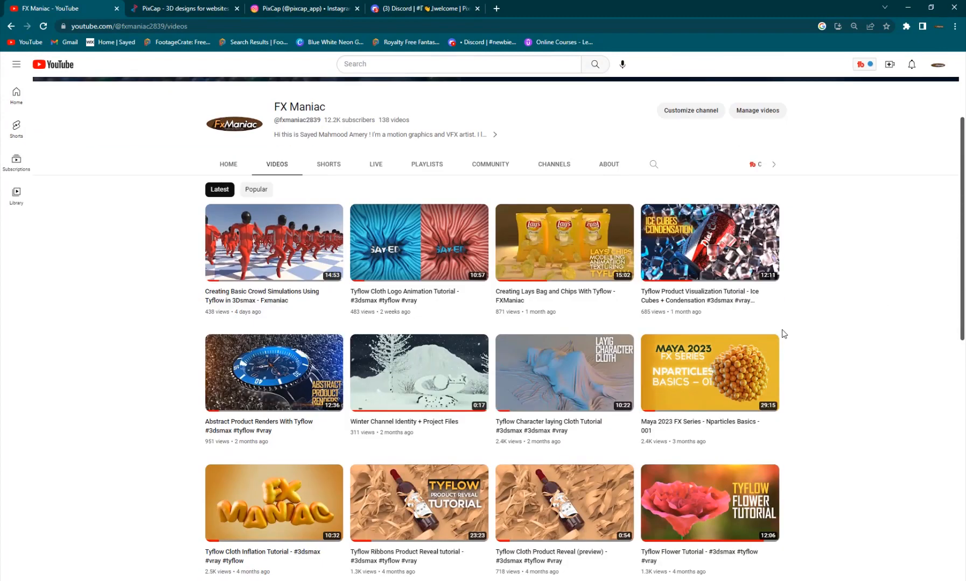
Step: Dismiss the Google sign-in suggestion on the PixCap home page and bring up the sign-in choices
{"action": "left_click", "coordinate": [178, 6]}
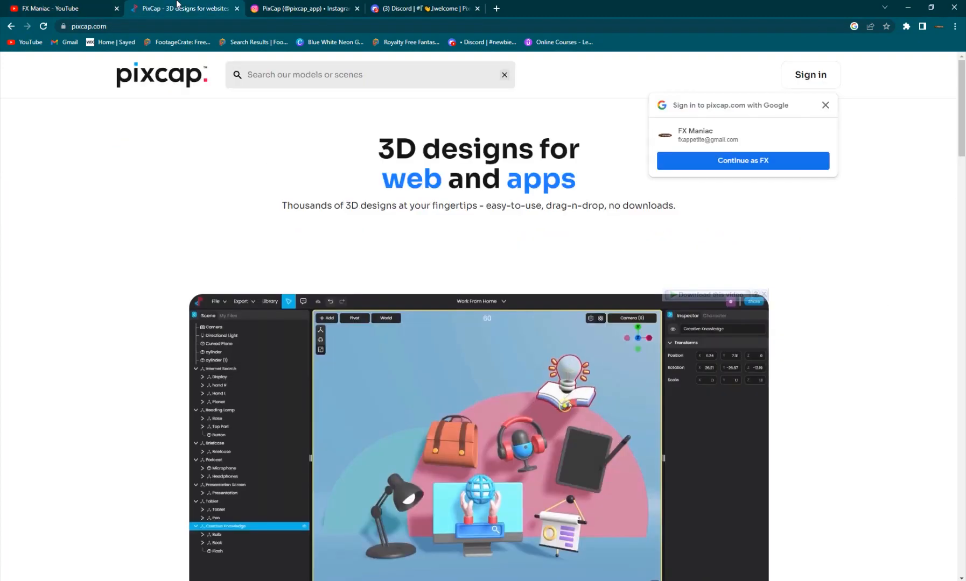
{"action": "left_click", "coordinate": [825, 106]}
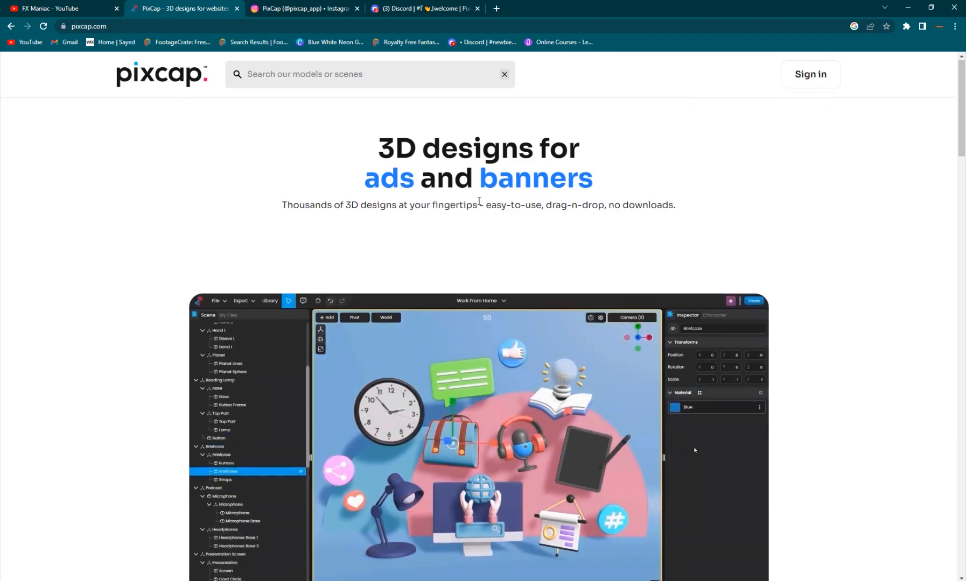
{"action": "scroll", "coordinate": [427, 215], "scroll_direction": "down", "scroll_amount": 1}
{"action": "scroll", "coordinate": [427, 215], "scroll_direction": "up", "scroll_amount": 1}
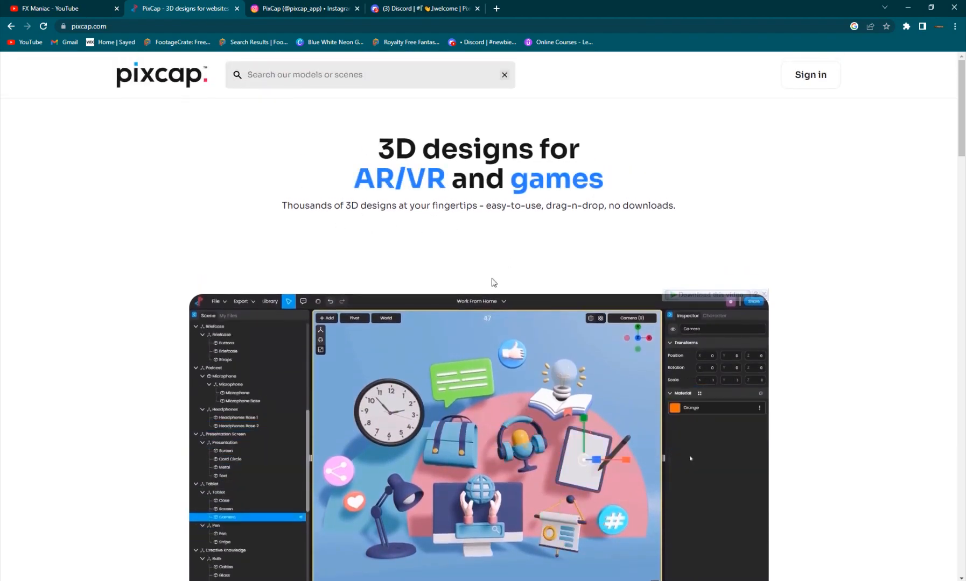
{"action": "scroll", "coordinate": [453, 367], "scroll_direction": "down", "scroll_amount": 2}
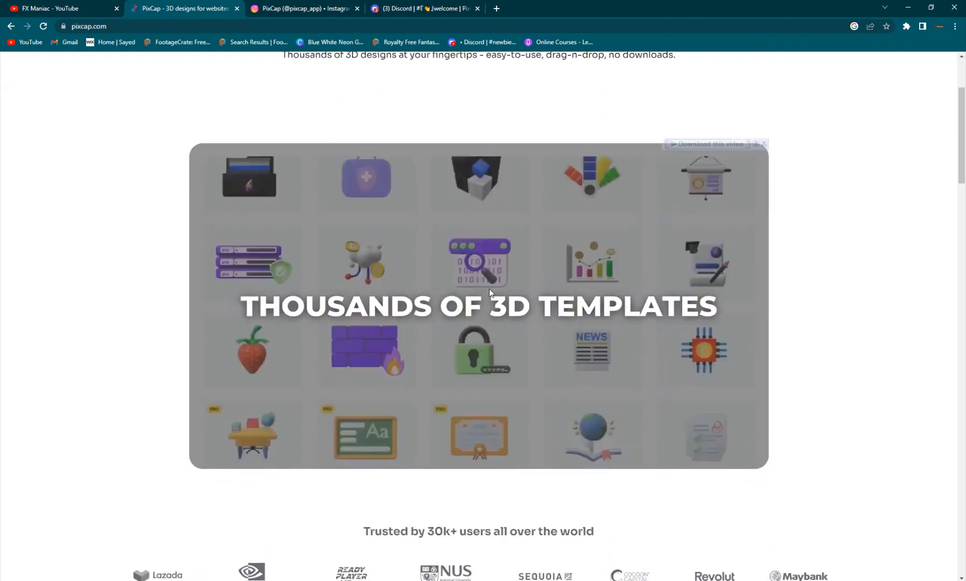
{"action": "scroll", "coordinate": [489, 291], "scroll_direction": "up", "scroll_amount": 2}
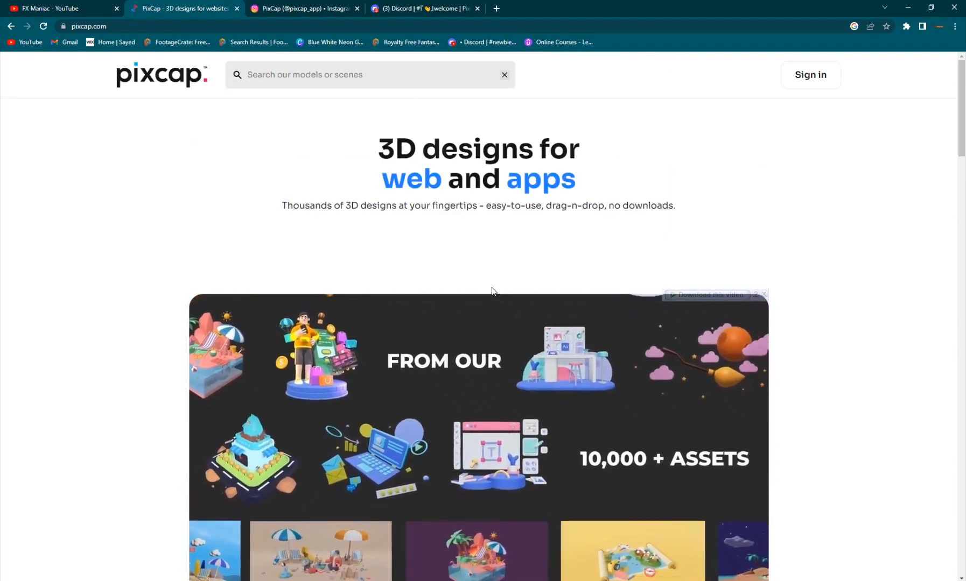
{"action": "scroll", "coordinate": [487, 249], "scroll_direction": "down", "scroll_amount": 2}
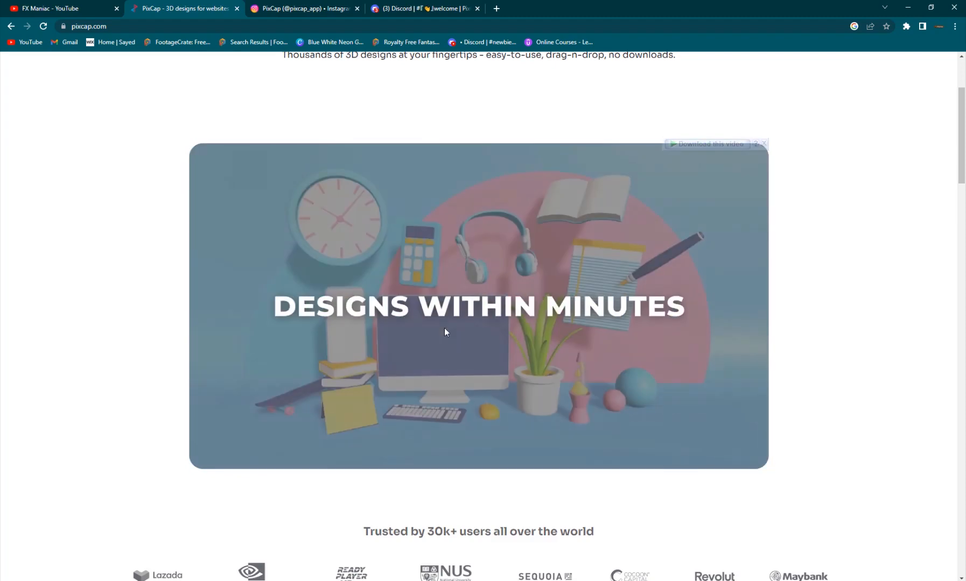
{"action": "scroll", "coordinate": [453, 317], "scroll_direction": "down", "scroll_amount": 4}
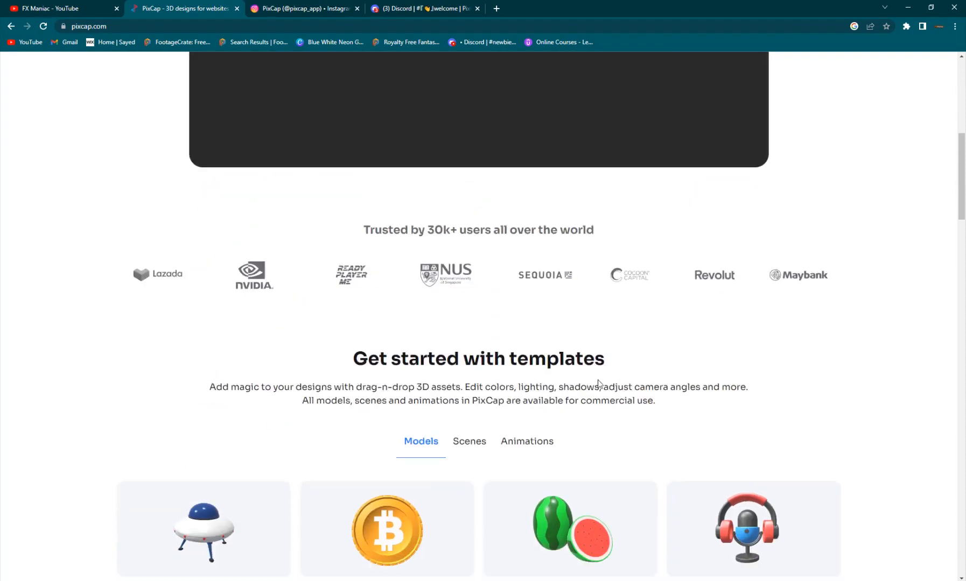
{"action": "scroll", "coordinate": [481, 400], "scroll_direction": "down", "scroll_amount": 3}
{"action": "scroll", "coordinate": [423, 389], "scroll_direction": "down", "scroll_amount": 3}
{"action": "scroll", "coordinate": [378, 362], "scroll_direction": "down", "scroll_amount": 2}
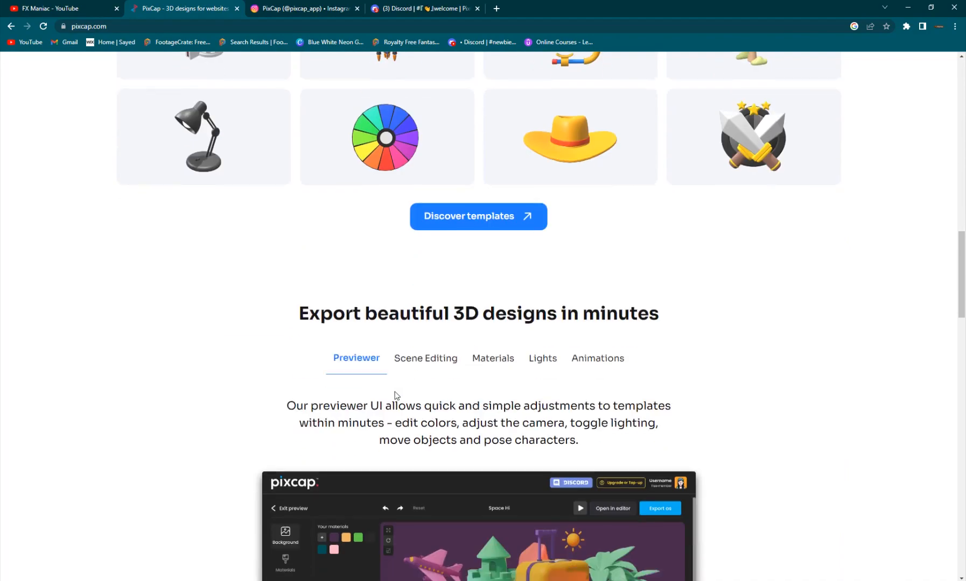
{"action": "scroll", "coordinate": [404, 407], "scroll_direction": "down", "scroll_amount": 4}
{"action": "scroll", "coordinate": [422, 416], "scroll_direction": "up", "scroll_amount": 5}
{"action": "scroll", "coordinate": [429, 401], "scroll_direction": "up", "scroll_amount": 5}
{"action": "scroll", "coordinate": [429, 401], "scroll_direction": "up", "scroll_amount": 10}
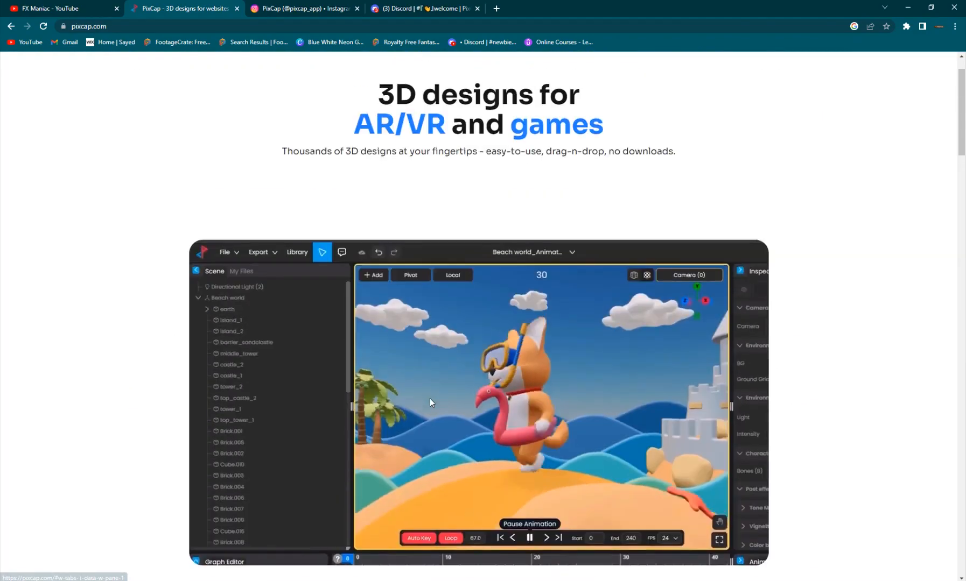
{"action": "scroll", "coordinate": [429, 402], "scroll_direction": "up", "scroll_amount": 1}
{"action": "scroll", "coordinate": [429, 399], "scroll_direction": "down", "scroll_amount": 4}
{"action": "scroll", "coordinate": [506, 321], "scroll_direction": "up", "scroll_amount": 3}
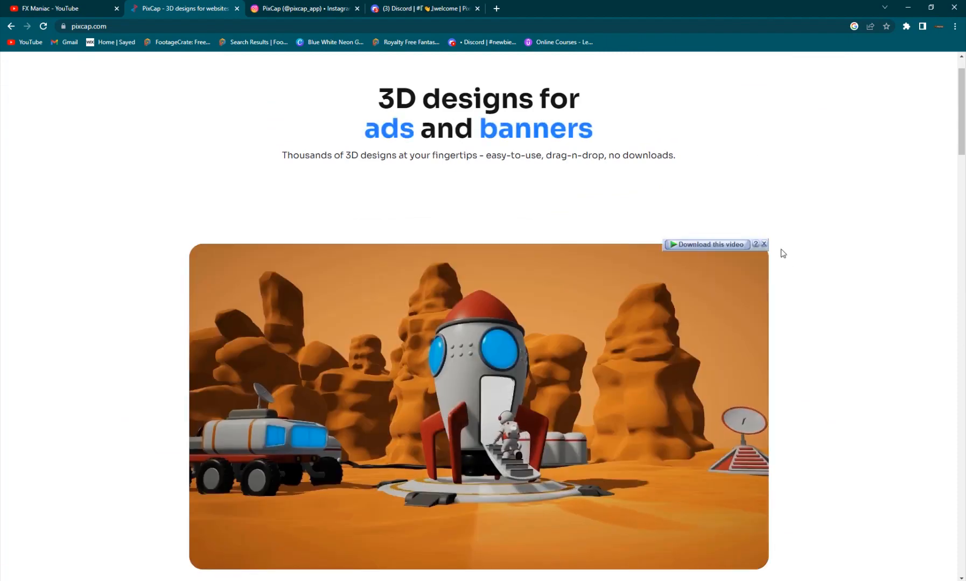
{"action": "scroll", "coordinate": [467, 425], "scroll_direction": "up", "scroll_amount": 1}
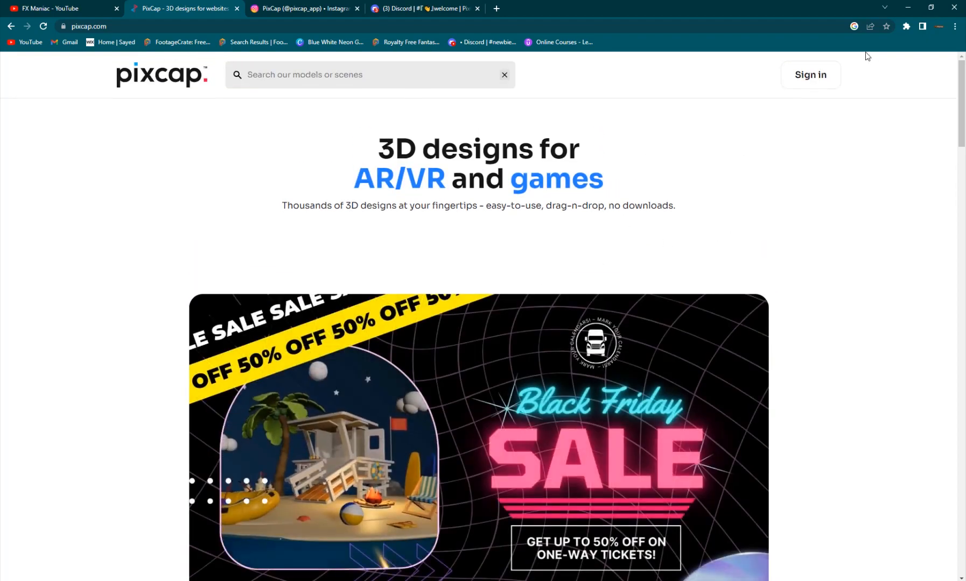
{"action": "left_click", "coordinate": [809, 76]}
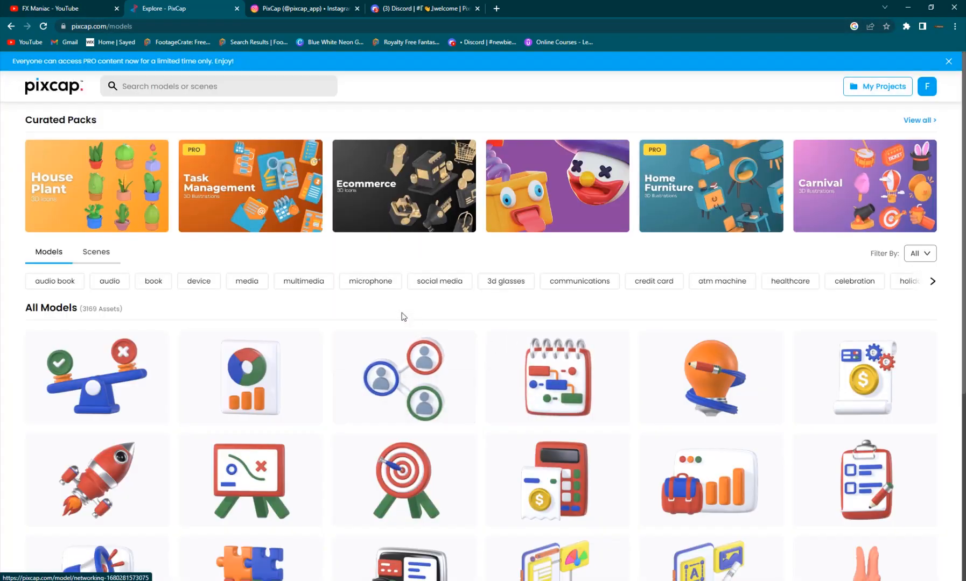
{"action": "scroll", "coordinate": [270, 355], "scroll_direction": "down", "scroll_amount": 3}
{"action": "scroll", "coordinate": [443, 353], "scroll_direction": "up", "scroll_amount": 2}
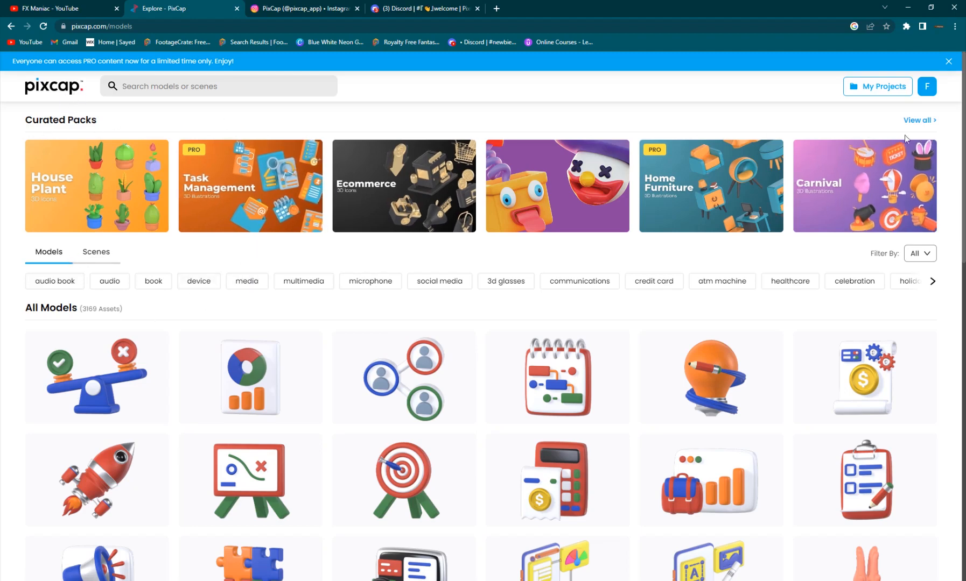
Step: View all free and premium asset packs from the Explore page
{"action": "left_click", "coordinate": [917, 120]}
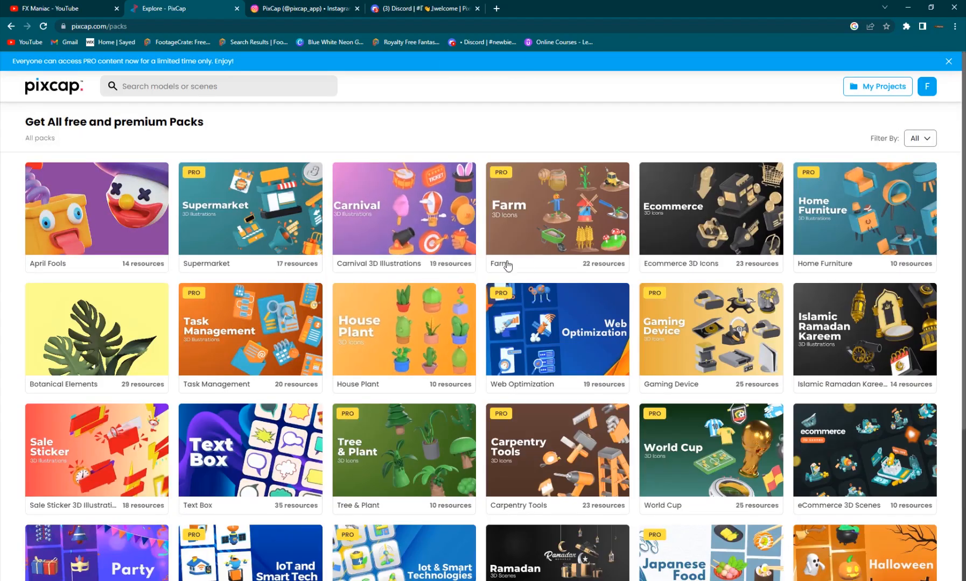
{"action": "scroll", "coordinate": [393, 302], "scroll_direction": "down", "scroll_amount": 3}
{"action": "scroll", "coordinate": [422, 313], "scroll_direction": "down", "scroll_amount": 4}
{"action": "scroll", "coordinate": [428, 315], "scroll_direction": "down", "scroll_amount": 2}
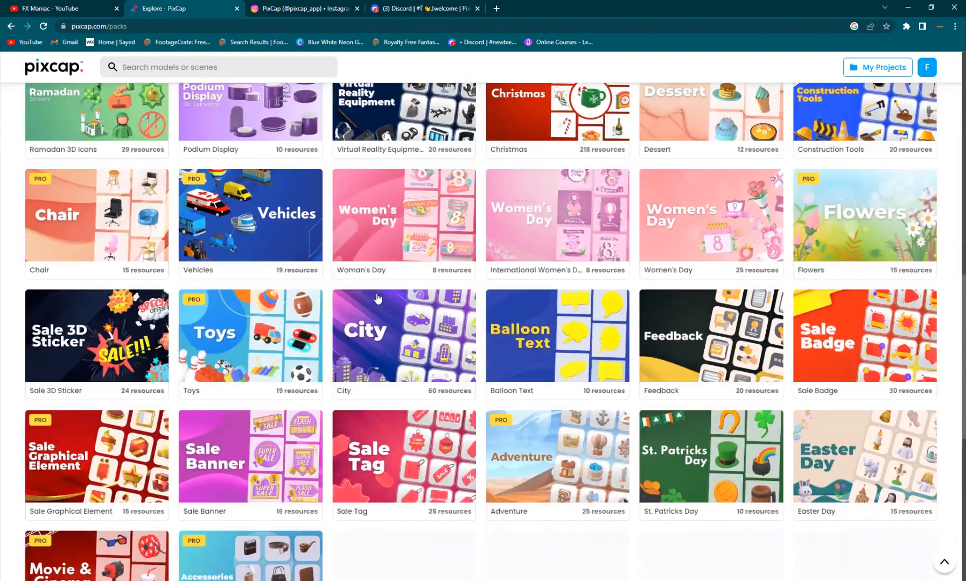
{"action": "scroll", "coordinate": [430, 302], "scroll_direction": "down", "scroll_amount": 4}
{"action": "scroll", "coordinate": [435, 280], "scroll_direction": "down", "scroll_amount": 2}
{"action": "scroll", "coordinate": [434, 279], "scroll_direction": "down", "scroll_amount": 4}
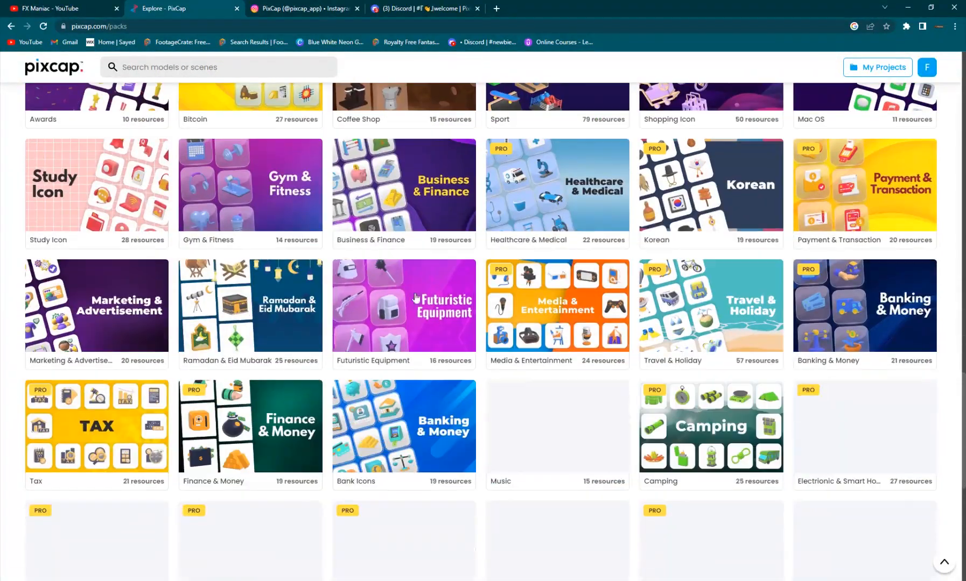
{"action": "scroll", "coordinate": [329, 272], "scroll_direction": "down", "scroll_amount": 3}
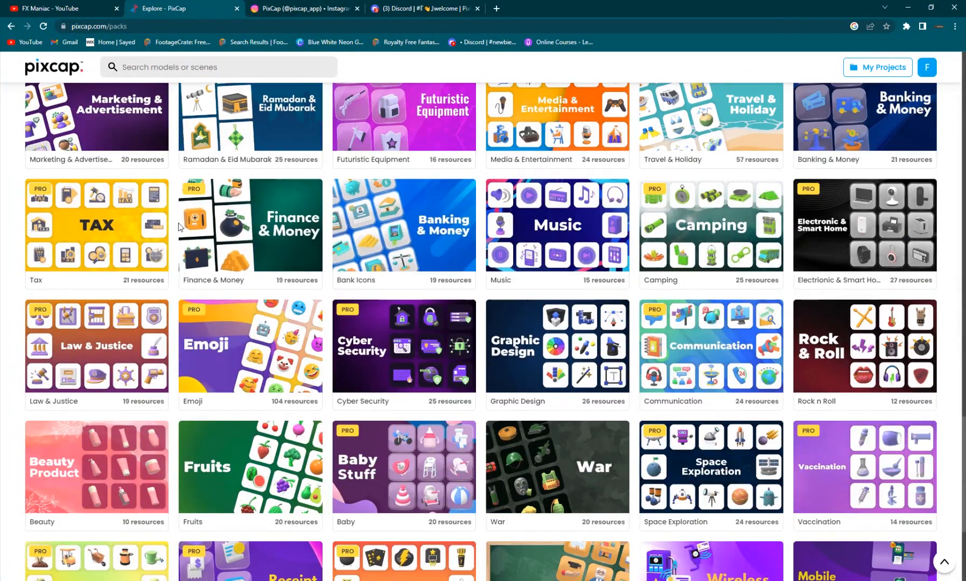
{"action": "scroll", "coordinate": [374, 325], "scroll_direction": "down", "scroll_amount": 3}
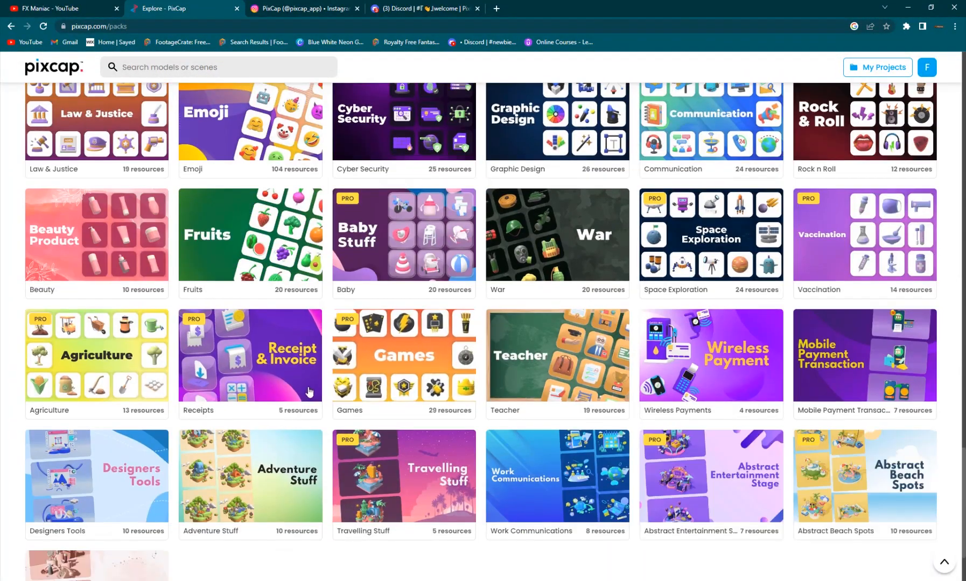
{"action": "scroll", "coordinate": [273, 360], "scroll_direction": "down", "scroll_amount": 2}
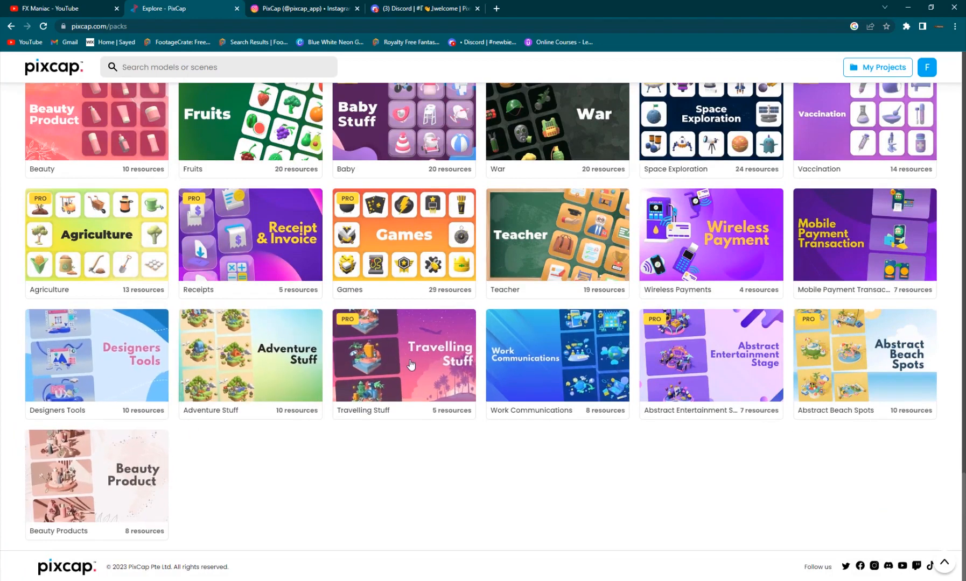
Step: Open the Binocular island scene from the Adventure Stuff pack and orbit it to show the binoculars
{"action": "left_click", "coordinate": [255, 358]}
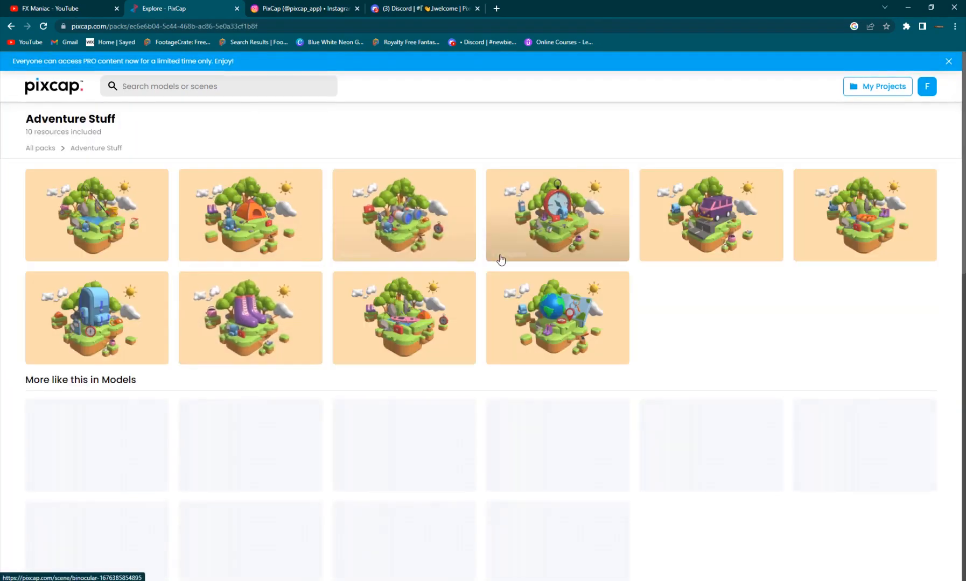
{"action": "left_click", "coordinate": [405, 217]}
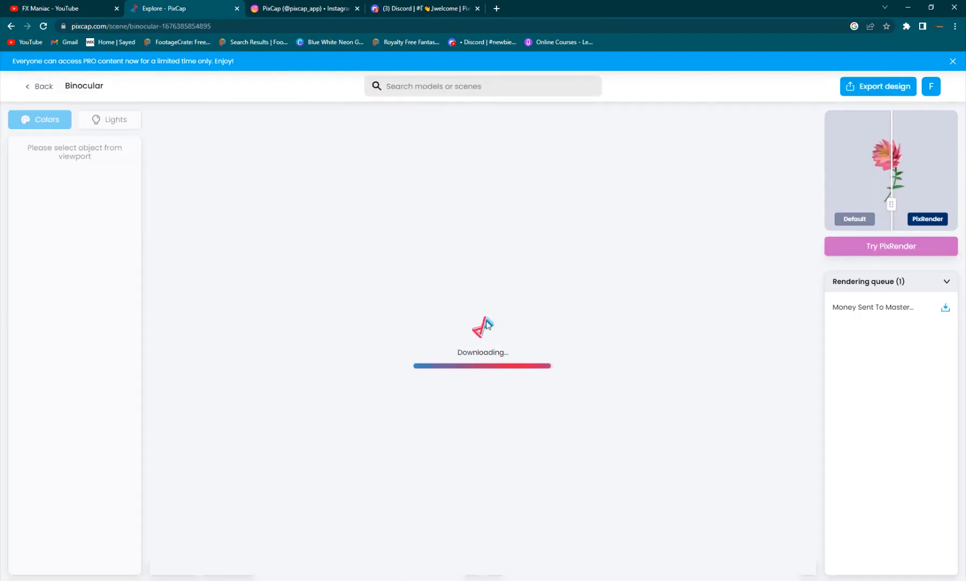
{"action": "mouse_move", "coordinate": [576, 353]}
{"action": "left_mouse_down"}
{"action": "mouse_move", "coordinate": [537, 365]}
{"action": "mouse_move", "coordinate": [552, 341]}
{"action": "mouse_move", "coordinate": [475, 360]}
{"action": "mouse_move", "coordinate": [601, 360]}
{"action": "mouse_move", "coordinate": [489, 360]}
{"action": "mouse_move", "coordinate": [535, 368]}
{"action": "mouse_move", "coordinate": [565, 355]}
{"action": "left_mouse_up"}
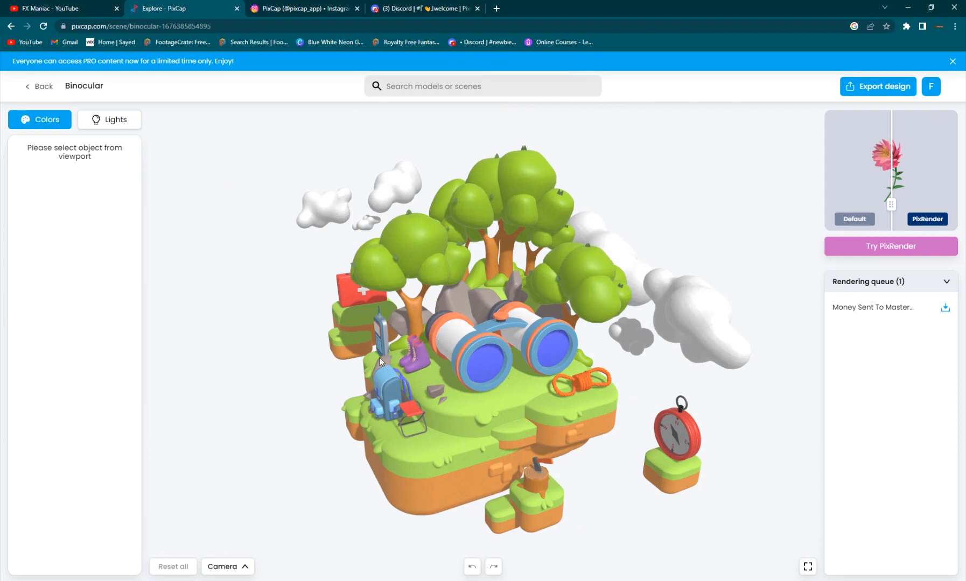
{"action": "mouse_move", "coordinate": [377, 356]}
{"action": "left_mouse_down"}
{"action": "mouse_move", "coordinate": [472, 369]}
{"action": "mouse_move", "coordinate": [368, 375]}
{"action": "mouse_move", "coordinate": [494, 338]}
{"action": "left_mouse_up"}
{"action": "mouse_move", "coordinate": [648, 372]}
{"action": "left_mouse_down"}
{"action": "mouse_move", "coordinate": [542, 361]}
{"action": "mouse_move", "coordinate": [648, 325]}
{"action": "mouse_move", "coordinate": [536, 306]}
{"action": "mouse_move", "coordinate": [643, 291]}
{"action": "mouse_move", "coordinate": [544, 342]}
{"action": "left_mouse_up"}
{"action": "scroll", "coordinate": [510, 247], "scroll_direction": "up", "scroll_amount": 3}
{"action": "scroll", "coordinate": [510, 247], "scroll_direction": "down", "scroll_amount": 3}
{"action": "scroll", "coordinate": [510, 247], "scroll_direction": "up", "scroll_amount": 3}
{"action": "scroll", "coordinate": [516, 225], "scroll_direction": "down", "scroll_amount": 1}
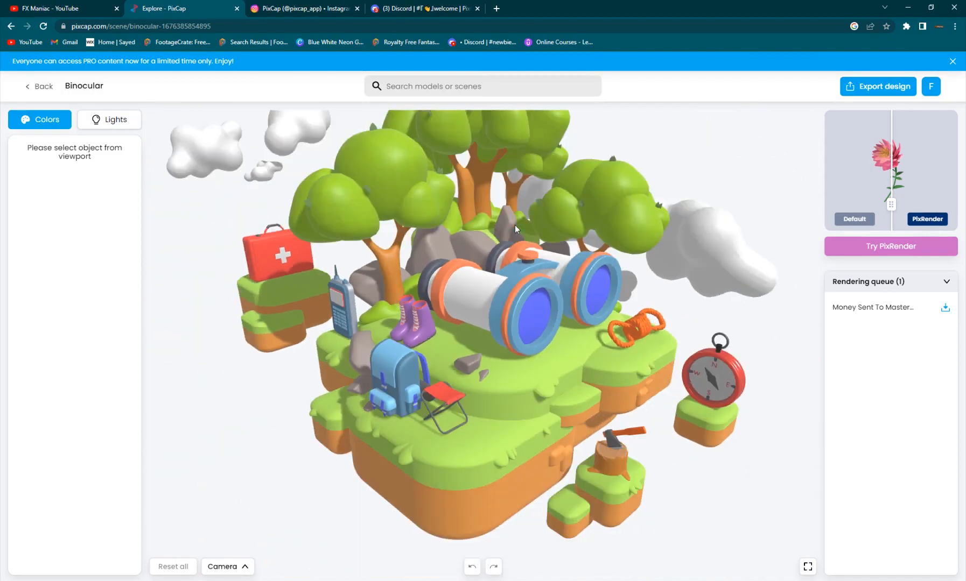
{"action": "scroll", "coordinate": [515, 225], "scroll_direction": "up", "scroll_amount": 3}
{"action": "scroll", "coordinate": [500, 238], "scroll_direction": "up", "scroll_amount": 2}
{"action": "scroll", "coordinate": [489, 257], "scroll_direction": "down", "scroll_amount": 3}
{"action": "scroll", "coordinate": [479, 245], "scroll_direction": "down", "scroll_amount": 2}
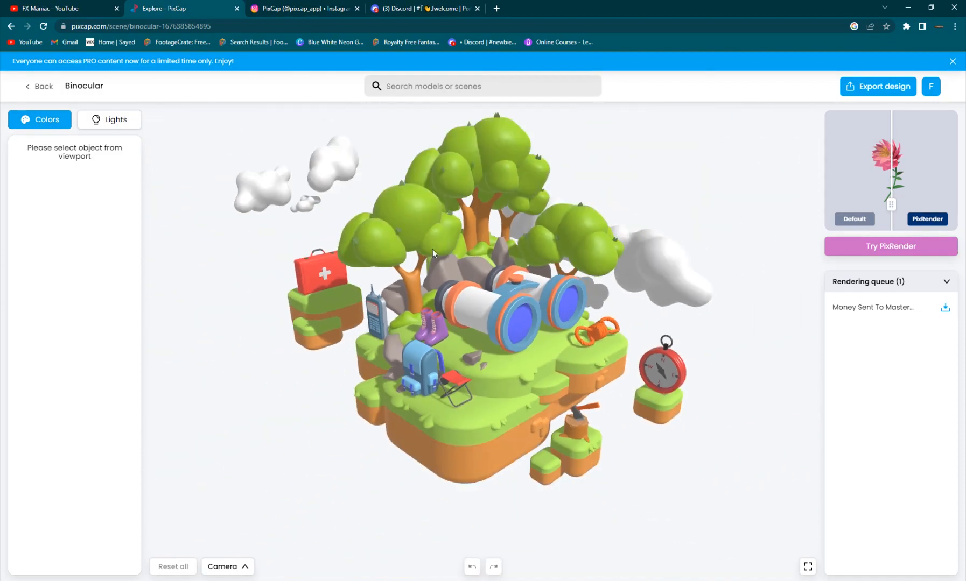
Step: Colour the left tree's leaves (Leaves 2 1) orange #ca9216
{"action": "left_click", "coordinate": [402, 221]}
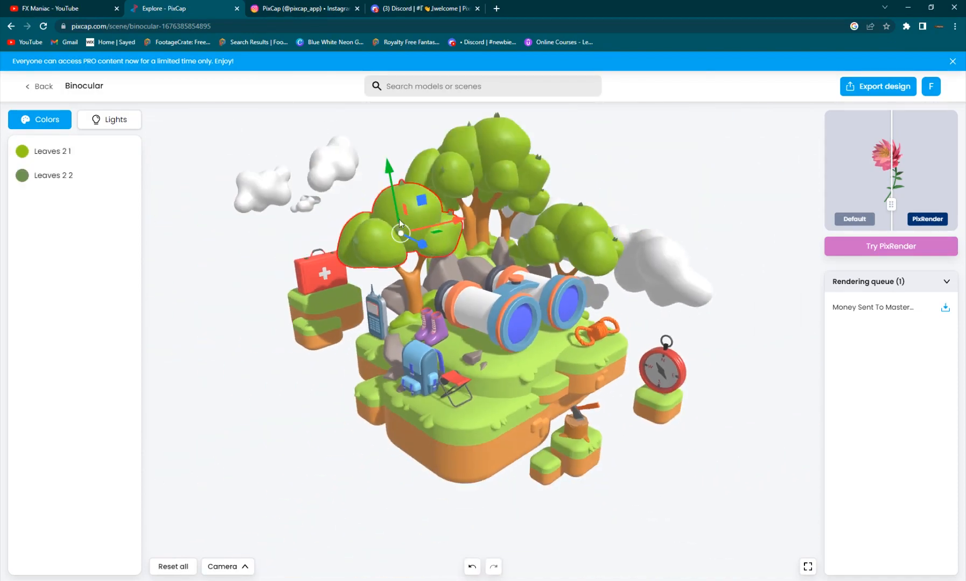
{"action": "left_click", "coordinate": [23, 152]}
{"action": "left_click_drag", "start_coordinate": [275, 175], "coordinate": [276, 233]}
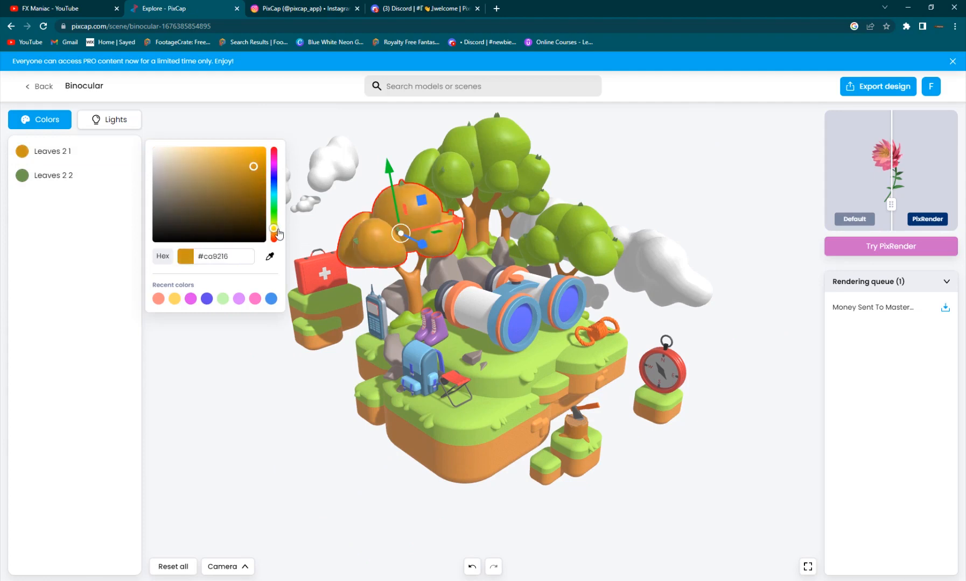
Step: Colour the tallest tree's leaves blue #1680ca, then select the island's ground
{"action": "left_click", "coordinate": [490, 151]}
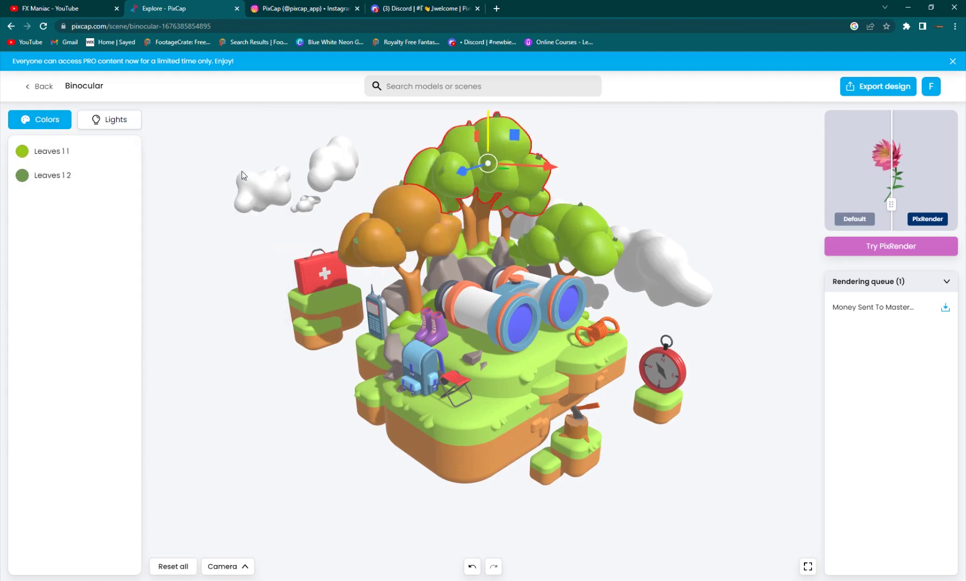
{"action": "left_click", "coordinate": [23, 152]}
{"action": "left_click_drag", "start_coordinate": [276, 193], "coordinate": [275, 182]}
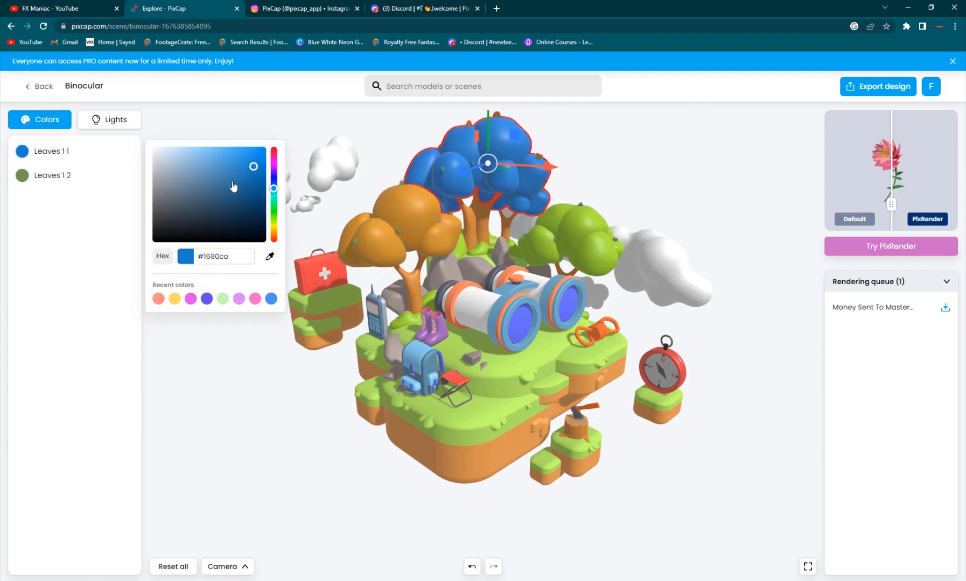
{"action": "left_click", "coordinate": [710, 485]}
{"action": "left_click_drag", "start_coordinate": [576, 480], "coordinate": [374, 396]}
{"action": "scroll", "coordinate": [374, 396], "scroll_direction": "down", "scroll_amount": 5}
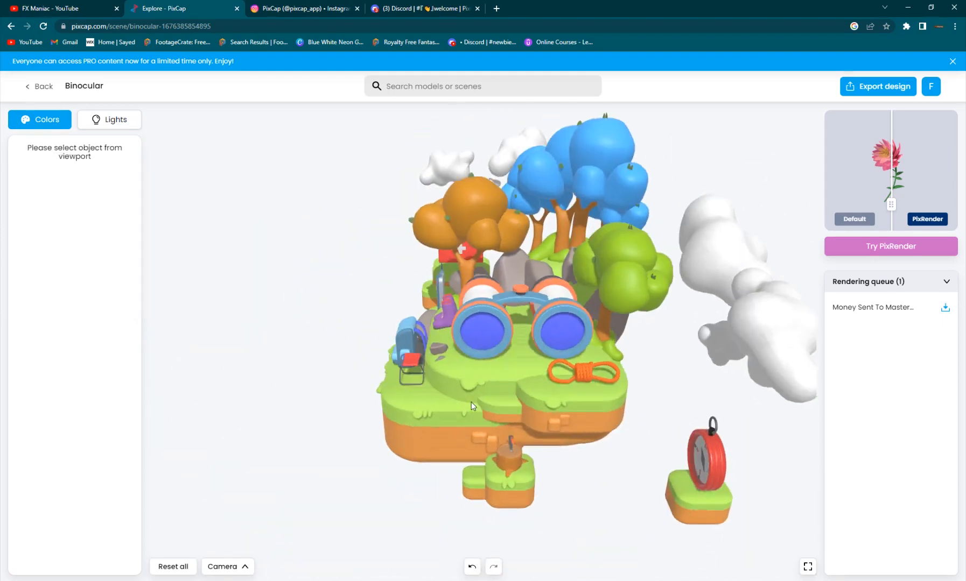
{"action": "left_click_drag", "start_coordinate": [461, 349], "coordinate": [417, 363]}
{"action": "left_click", "coordinate": [418, 363]}
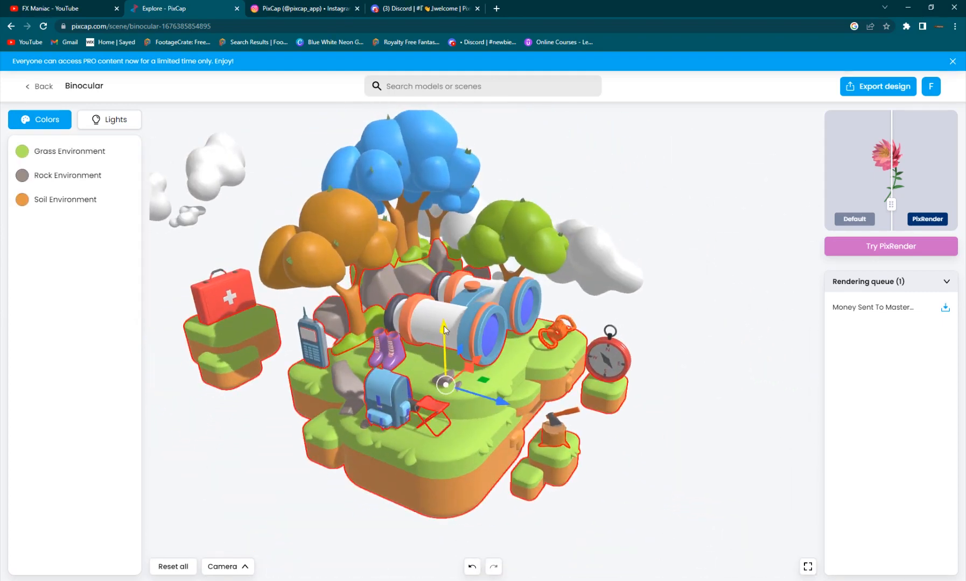
{"action": "scroll", "coordinate": [498, 315], "scroll_direction": "down", "scroll_amount": 2}
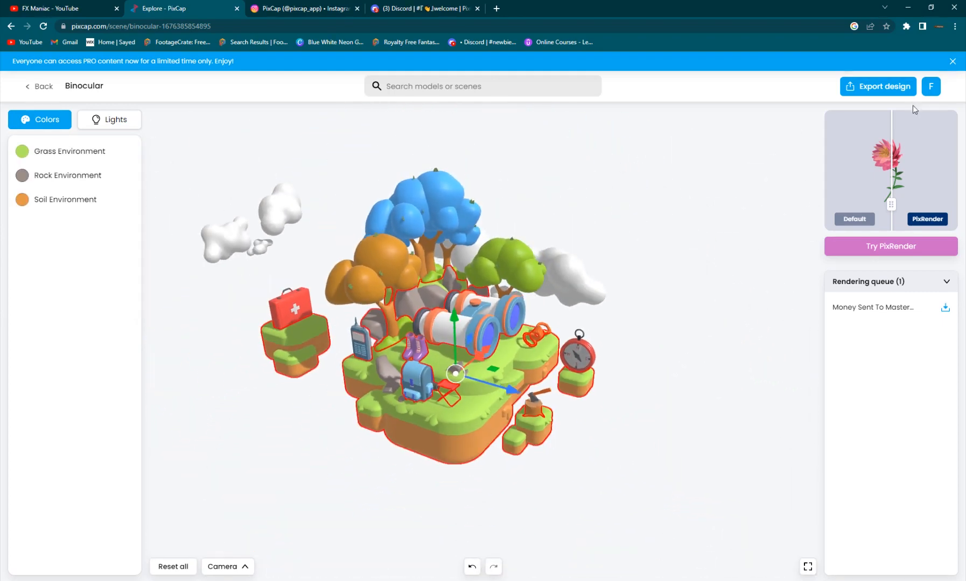
{"action": "left_click", "coordinate": [896, 88]}
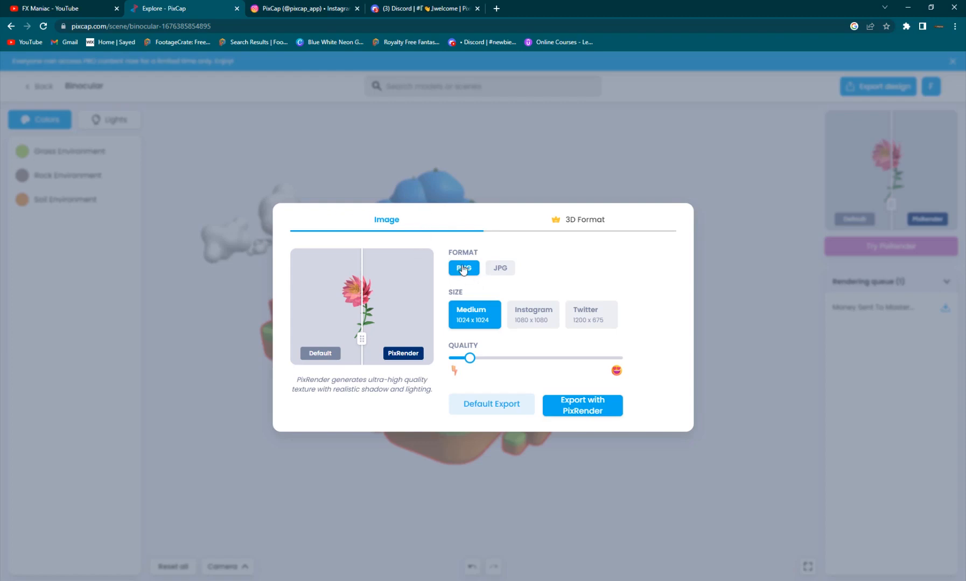
{"action": "left_click", "coordinate": [514, 312]}
{"action": "left_click", "coordinate": [591, 317]}
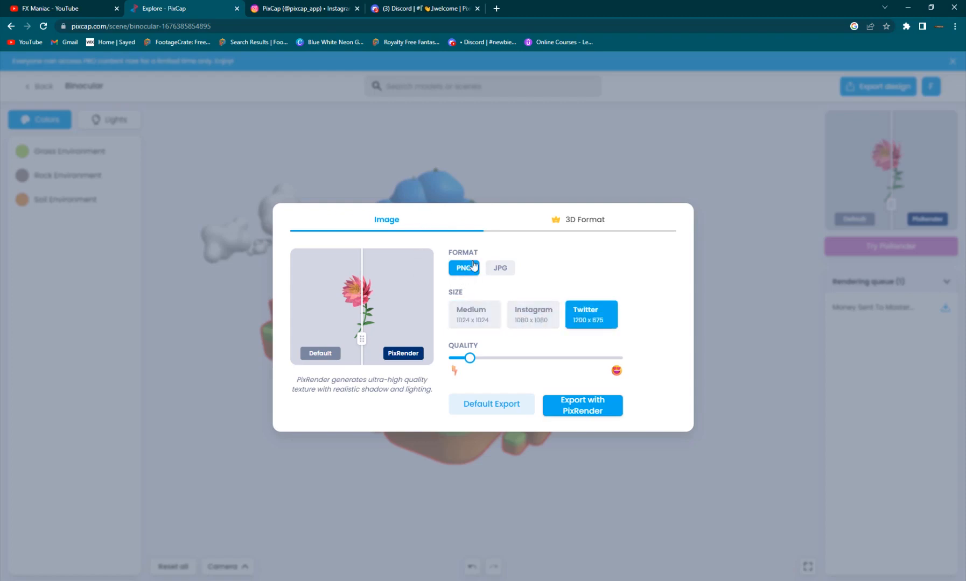
{"action": "left_click", "coordinate": [569, 223]}
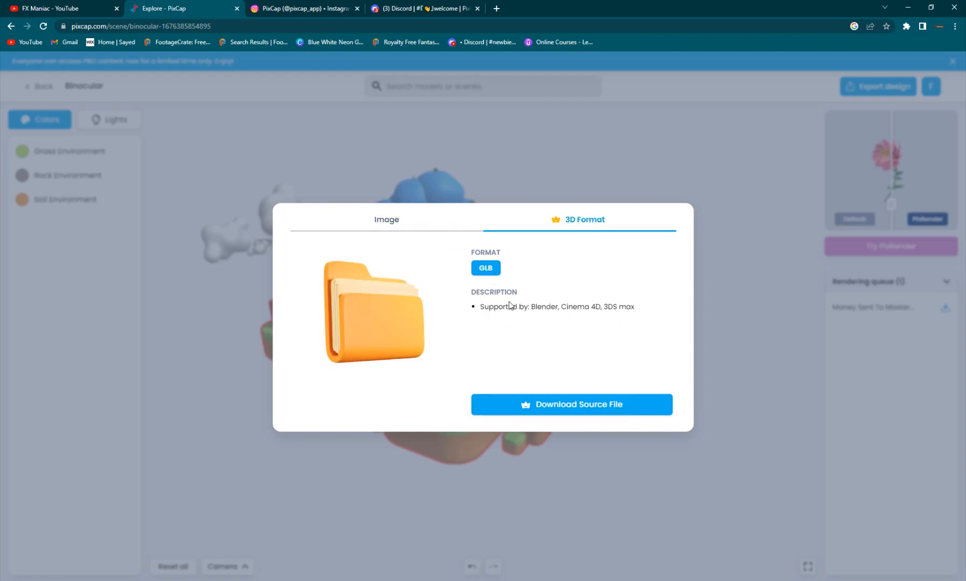
Step: Dismiss the export options and inspect the rope beside the binoculars from the front
{"action": "left_click", "coordinate": [681, 192]}
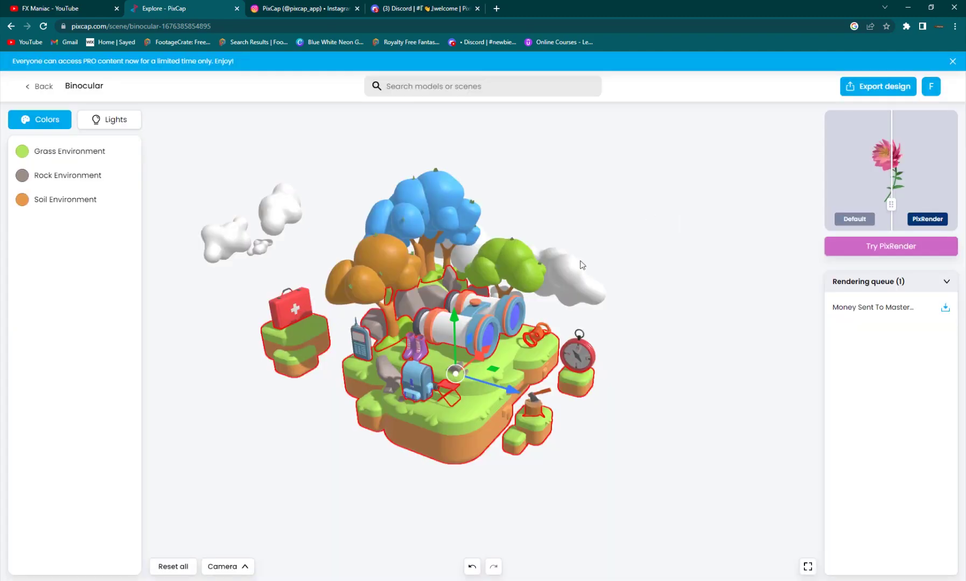
{"action": "left_click", "coordinate": [598, 473]}
{"action": "scroll", "coordinate": [520, 343], "scroll_direction": "up", "scroll_amount": 5}
{"action": "left_click_drag", "start_coordinate": [499, 356], "coordinate": [431, 366]}
{"action": "scroll", "coordinate": [484, 285], "scroll_direction": "up", "scroll_amount": 3}
{"action": "left_click", "coordinate": [583, 376]}
{"action": "scroll", "coordinate": [576, 375], "scroll_direction": "up", "scroll_amount": 3}
{"action": "scroll", "coordinate": [623, 365], "scroll_direction": "up", "scroll_amount": 3}
{"action": "left_click", "coordinate": [616, 368]}
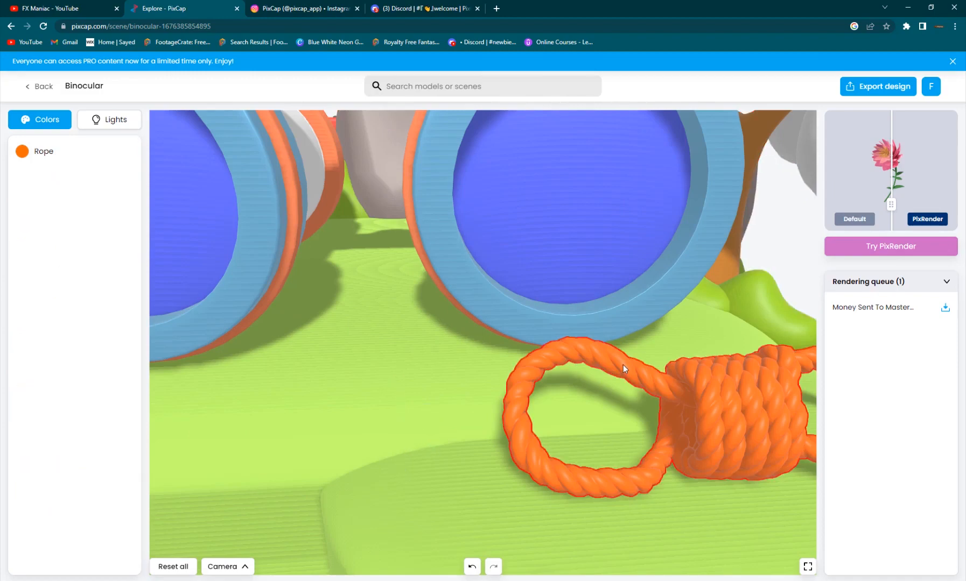
{"action": "scroll", "coordinate": [505, 352], "scroll_direction": "down", "scroll_amount": 5}
{"action": "scroll", "coordinate": [458, 360], "scroll_direction": "down", "scroll_amount": 5}
{"action": "mouse_move", "coordinate": [458, 359]}
{"action": "left_mouse_down"}
{"action": "mouse_move", "coordinate": [417, 344]}
{"action": "mouse_move", "coordinate": [428, 346]}
{"action": "left_mouse_up"}
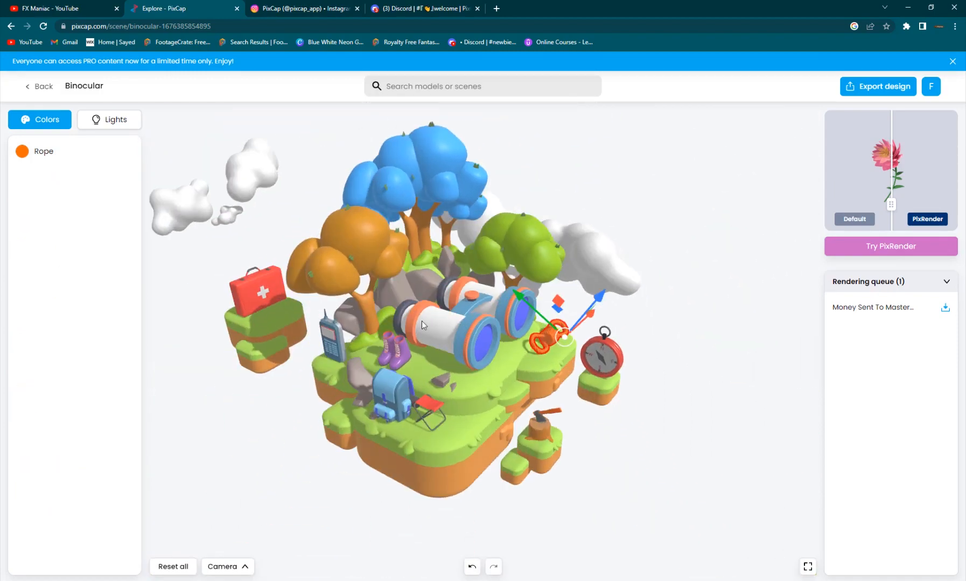
Step: Leave the scene for its pack page and show my four untitled projects
{"action": "left_click", "coordinate": [37, 86]}
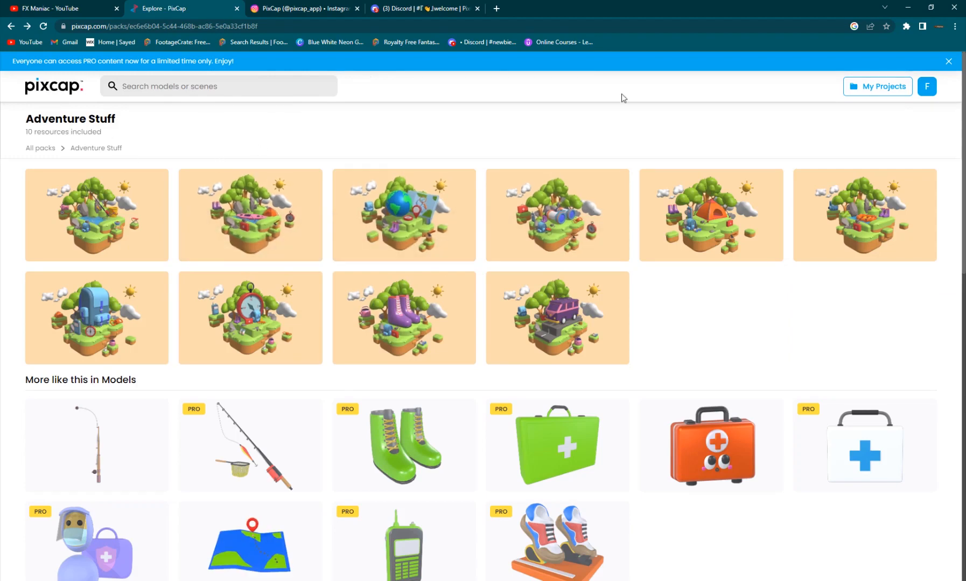
{"action": "left_click", "coordinate": [881, 93]}
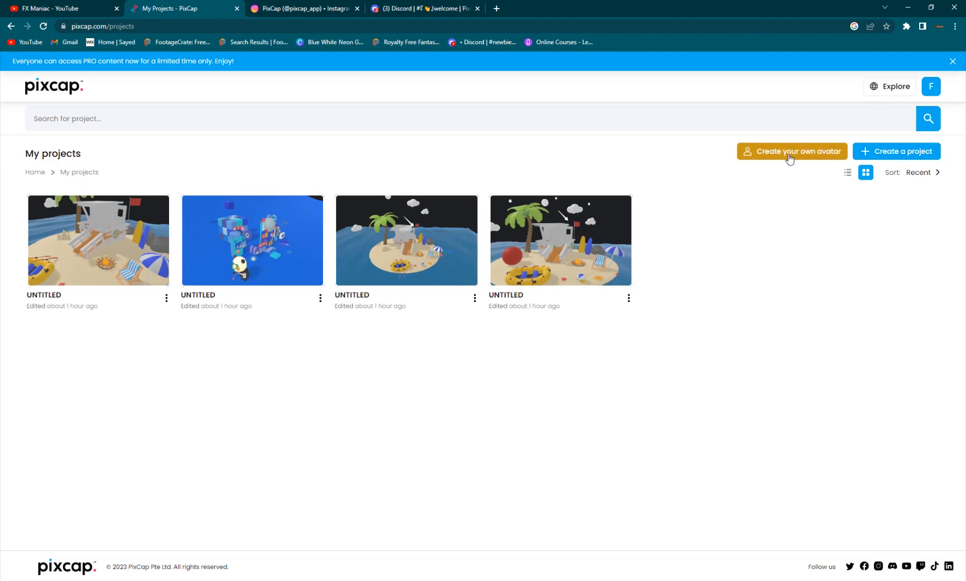
Step: Create a new blank project and list the addable objects (text, cube, sphere, camera)
{"action": "left_click", "coordinate": [900, 153]}
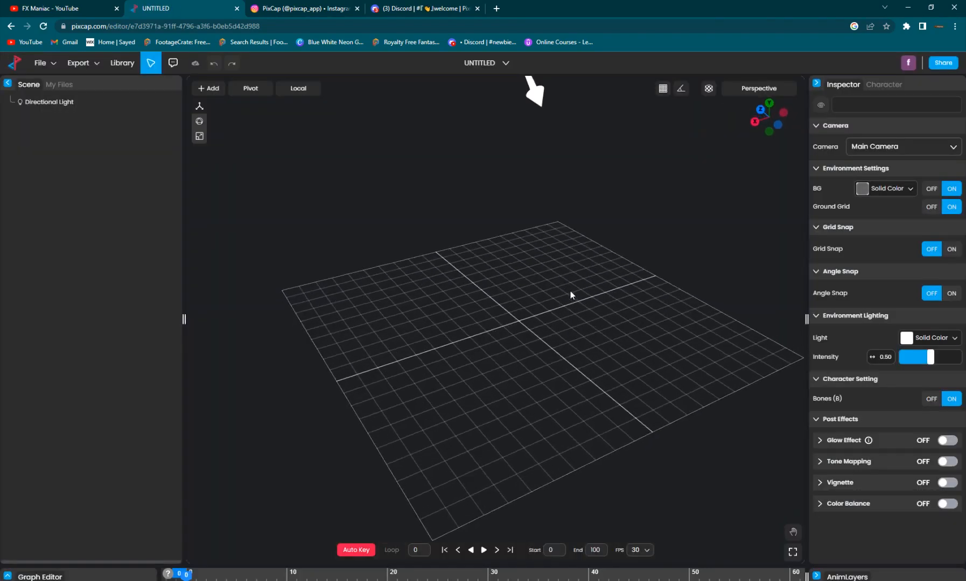
{"action": "mouse_move", "coordinate": [561, 310]}
{"action": "left_mouse_down"}
{"action": "mouse_move", "coordinate": [521, 314]}
{"action": "mouse_move", "coordinate": [667, 302]}
{"action": "mouse_move", "coordinate": [580, 304]}
{"action": "left_mouse_up"}
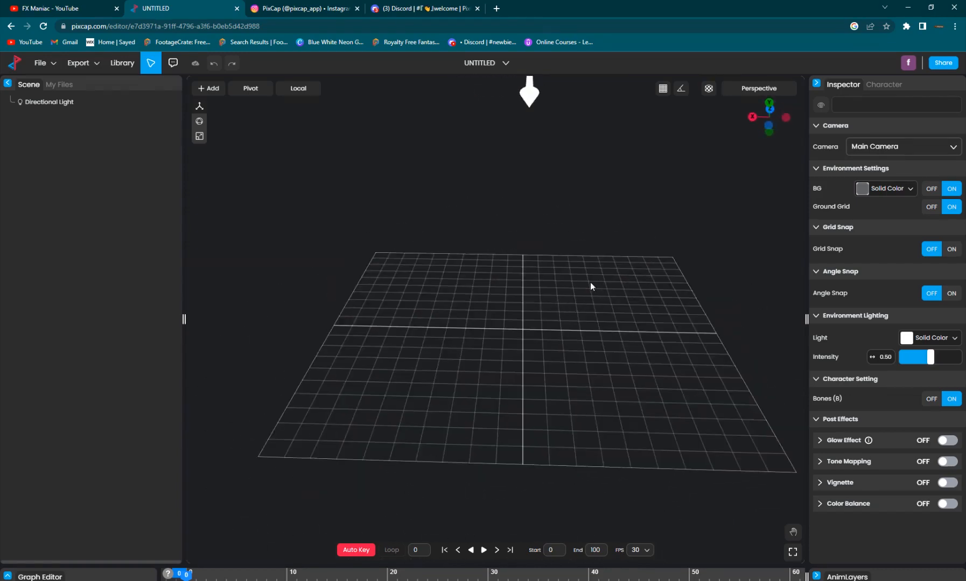
{"action": "mouse_move", "coordinate": [575, 287]}
{"action": "left_mouse_down"}
{"action": "mouse_move", "coordinate": [670, 272]}
{"action": "mouse_move", "coordinate": [509, 266]}
{"action": "mouse_move", "coordinate": [395, 329]}
{"action": "mouse_move", "coordinate": [486, 266]}
{"action": "mouse_move", "coordinate": [453, 276]}
{"action": "mouse_move", "coordinate": [437, 264]}
{"action": "mouse_move", "coordinate": [469, 290]}
{"action": "mouse_move", "coordinate": [432, 278]}
{"action": "mouse_move", "coordinate": [481, 299]}
{"action": "mouse_move", "coordinate": [457, 303]}
{"action": "left_mouse_up"}
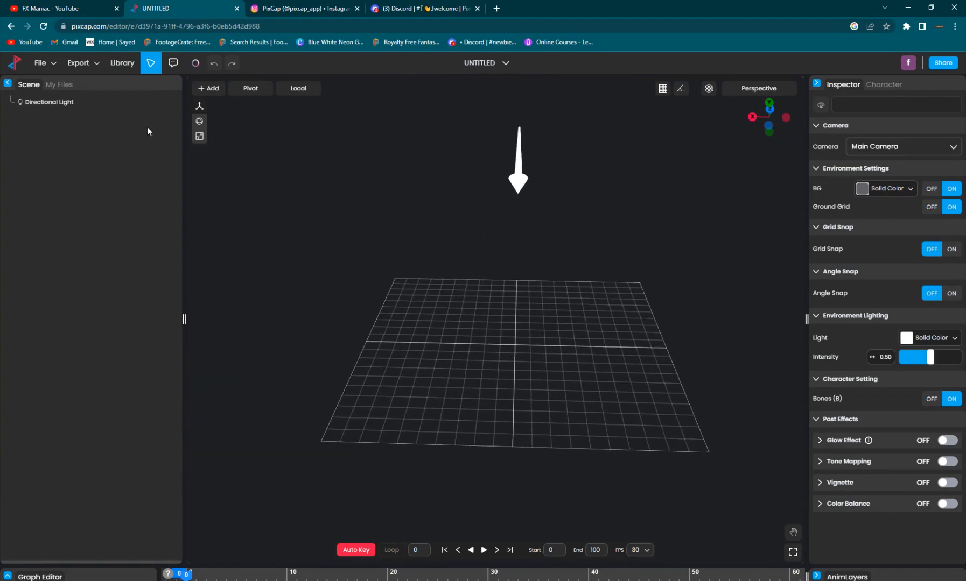
{"action": "left_click", "coordinate": [212, 88]}
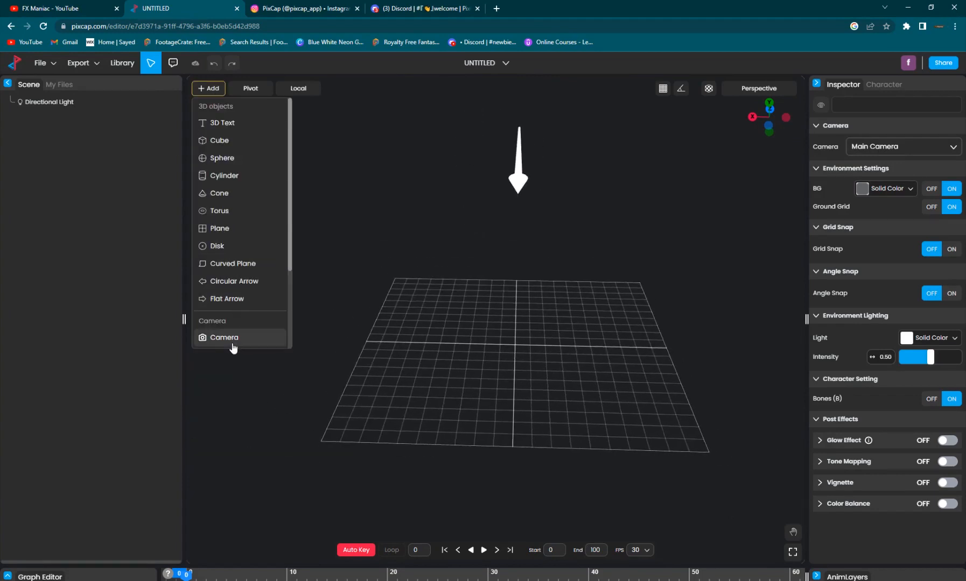
{"action": "left_click", "coordinate": [225, 122]}
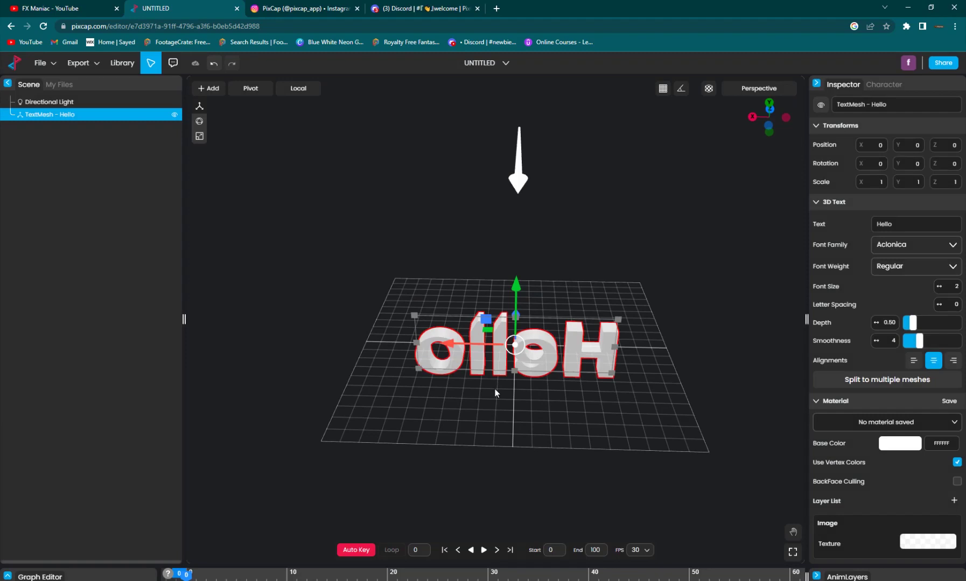
{"action": "mouse_move", "coordinate": [529, 290]}
{"action": "left_mouse_down"}
{"action": "mouse_move", "coordinate": [322, 403]}
{"action": "mouse_move", "coordinate": [407, 373]}
{"action": "left_mouse_up"}
{"action": "scroll", "coordinate": [407, 373], "scroll_direction": "up", "scroll_amount": 2}
{"action": "left_click", "coordinate": [464, 320]}
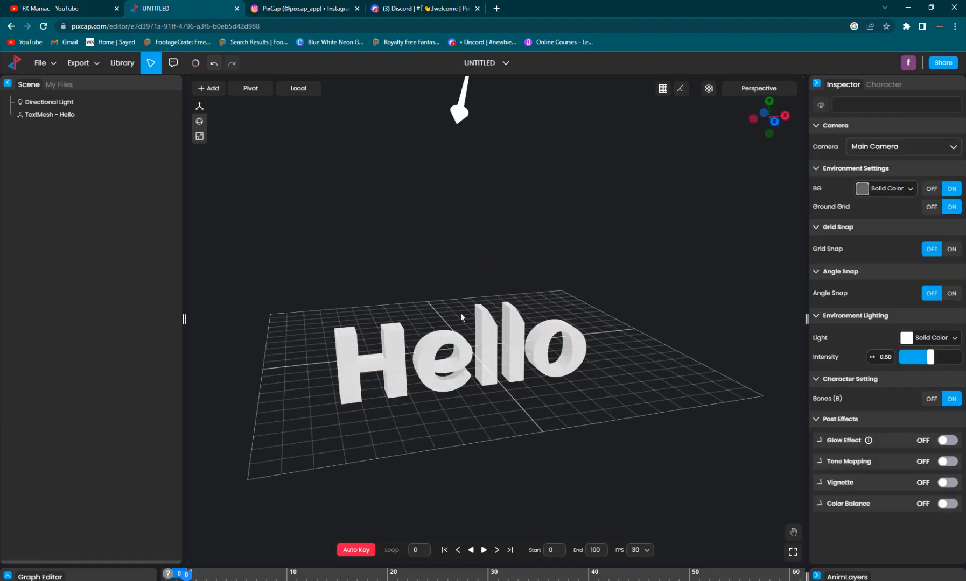
{"action": "left_click", "coordinate": [472, 366]}
{"action": "left_click_drag", "start_coordinate": [468, 292], "coordinate": [467, 208]}
{"action": "left_click", "coordinate": [914, 449]}
{"action": "left_click_drag", "start_coordinate": [755, 428], "coordinate": [837, 415]}
{"action": "left_click", "coordinate": [828, 353]}
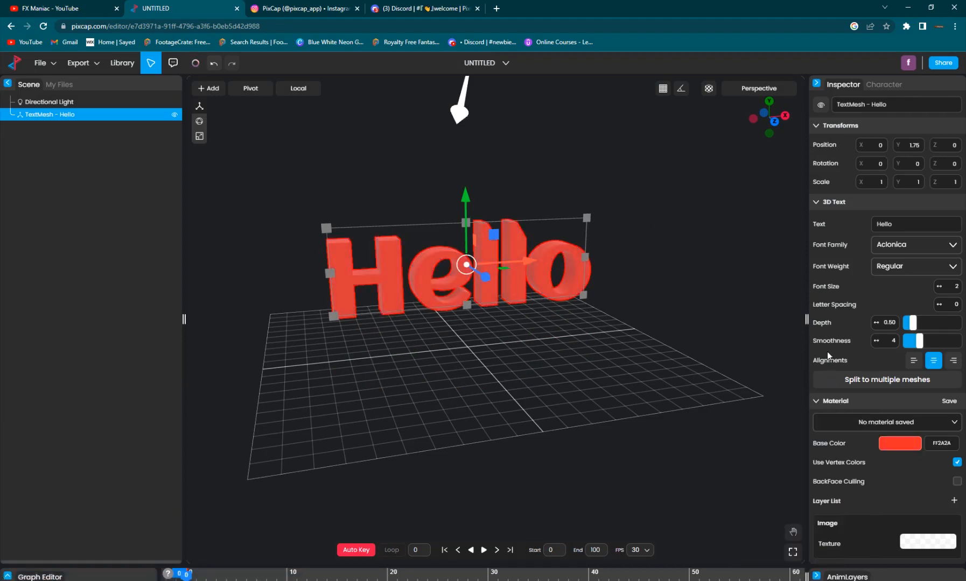
{"action": "key", "text": "F2"}
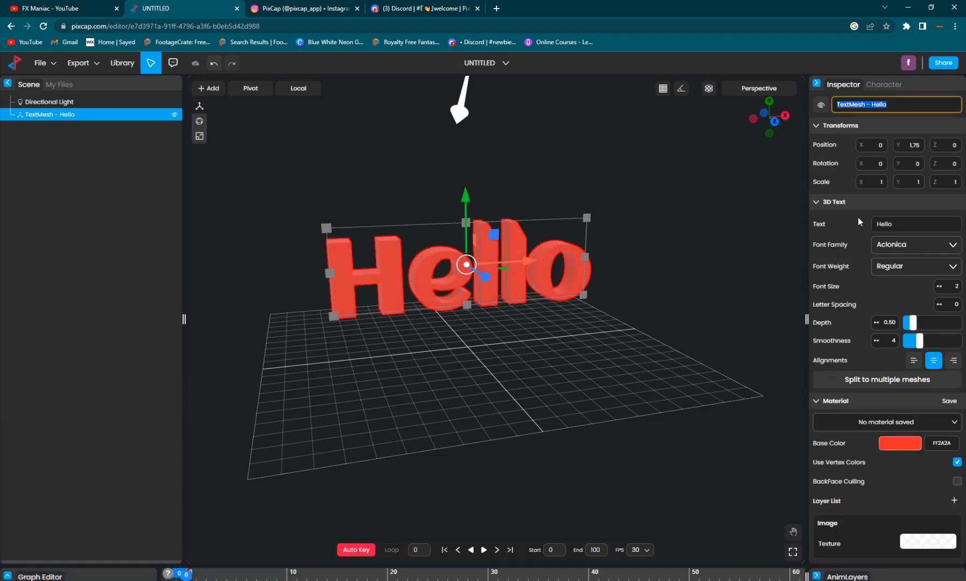
{"action": "double_click", "coordinate": [913, 224]}
{"action": "type", "text": "FXMANIAC"}
{"action": "left_click", "coordinate": [702, 353]}
{"action": "scroll", "coordinate": [556, 330], "scroll_direction": "down", "scroll_amount": 3}
{"action": "scroll", "coordinate": [437, 288], "scroll_direction": "up", "scroll_amount": 3}
{"action": "left_click", "coordinate": [438, 289]}
{"action": "scroll", "coordinate": [452, 284], "scroll_direction": "down", "scroll_amount": 2}
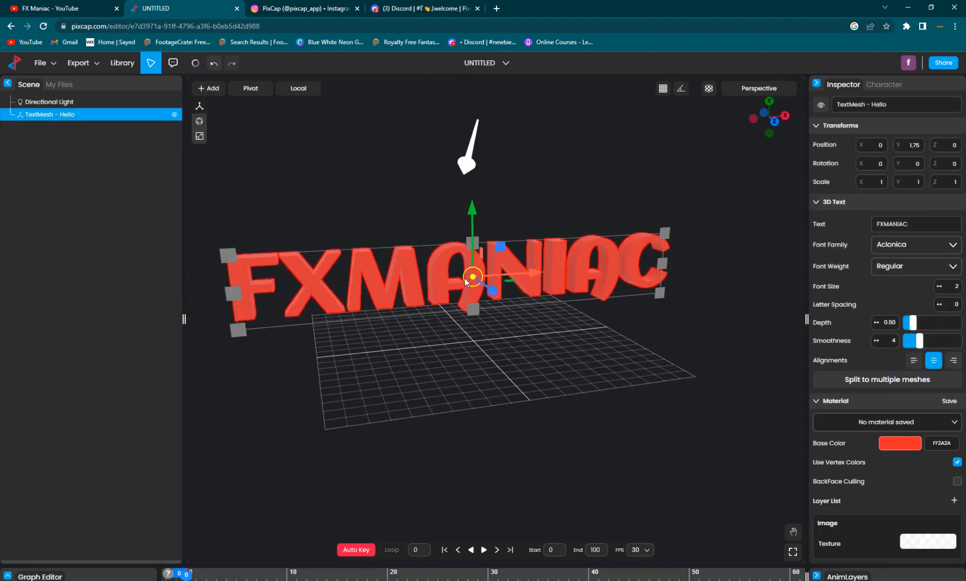
{"action": "key", "text": "Delete"}
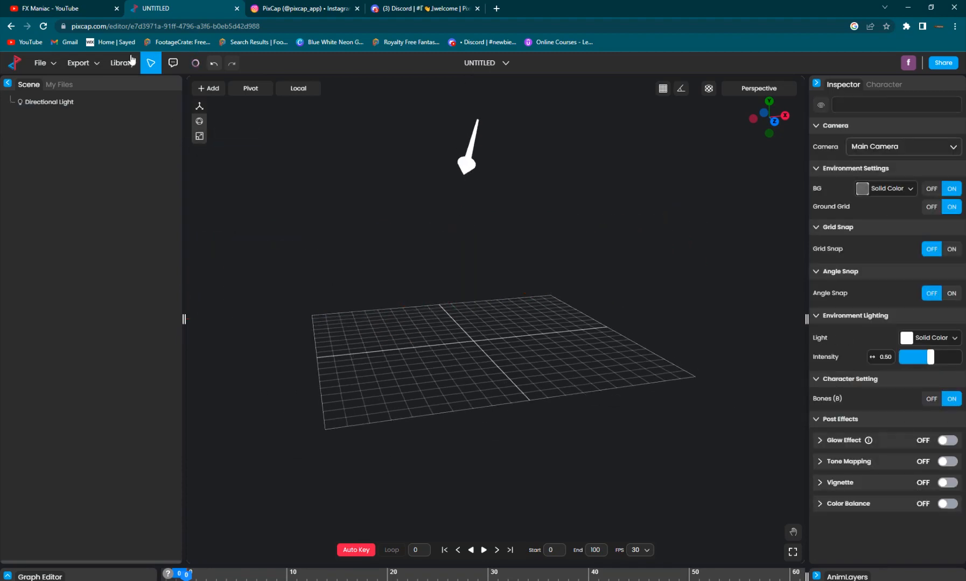
Step: Browse the library's scenes, characters and animations, then import the SEO Clip Abstract Object scene
{"action": "left_click", "coordinate": [124, 66]}
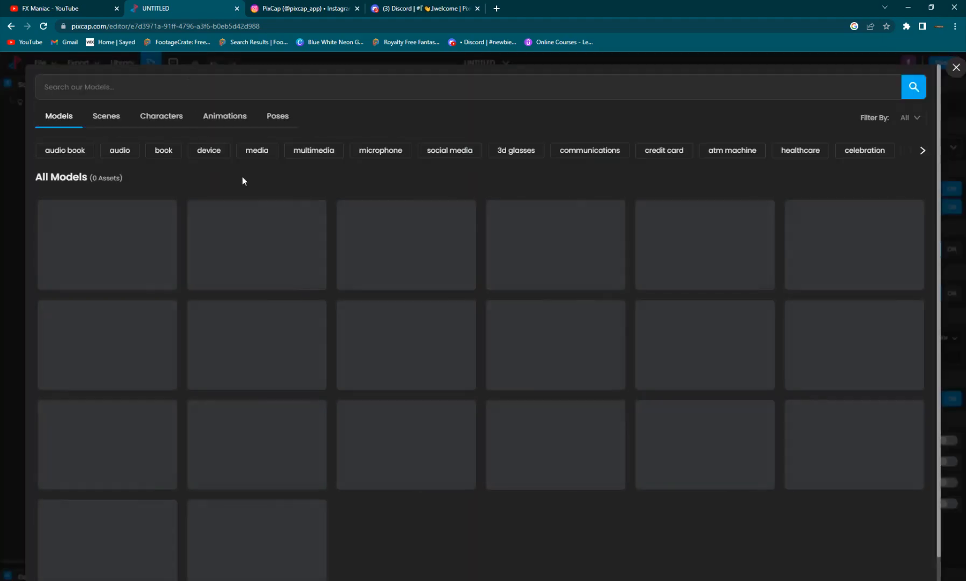
{"action": "scroll", "coordinate": [348, 340], "scroll_direction": "down", "scroll_amount": 1}
{"action": "scroll", "coordinate": [348, 341], "scroll_direction": "down", "scroll_amount": 5}
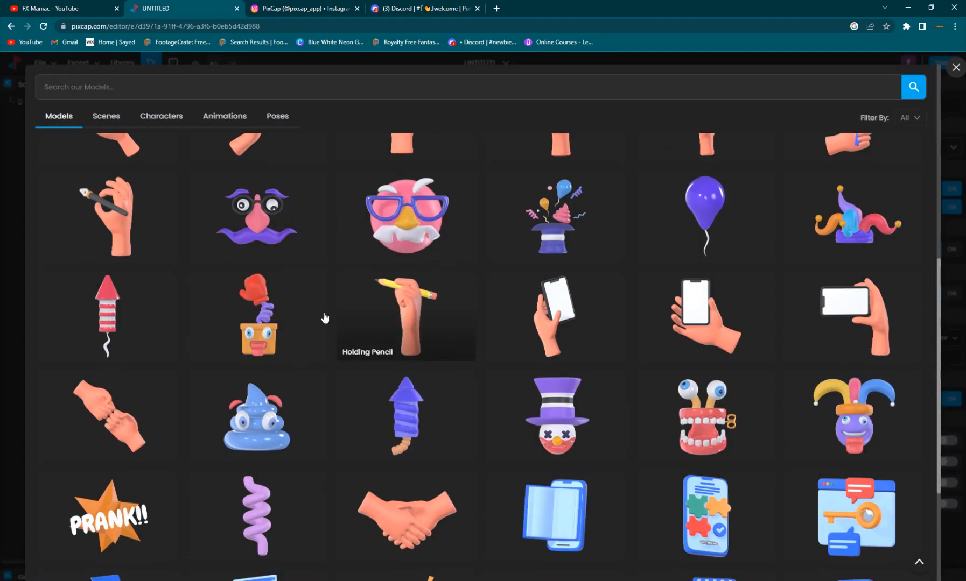
{"action": "scroll", "coordinate": [339, 305], "scroll_direction": "up", "scroll_amount": 3}
{"action": "scroll", "coordinate": [299, 200], "scroll_direction": "up", "scroll_amount": 4}
{"action": "left_click", "coordinate": [105, 117]}
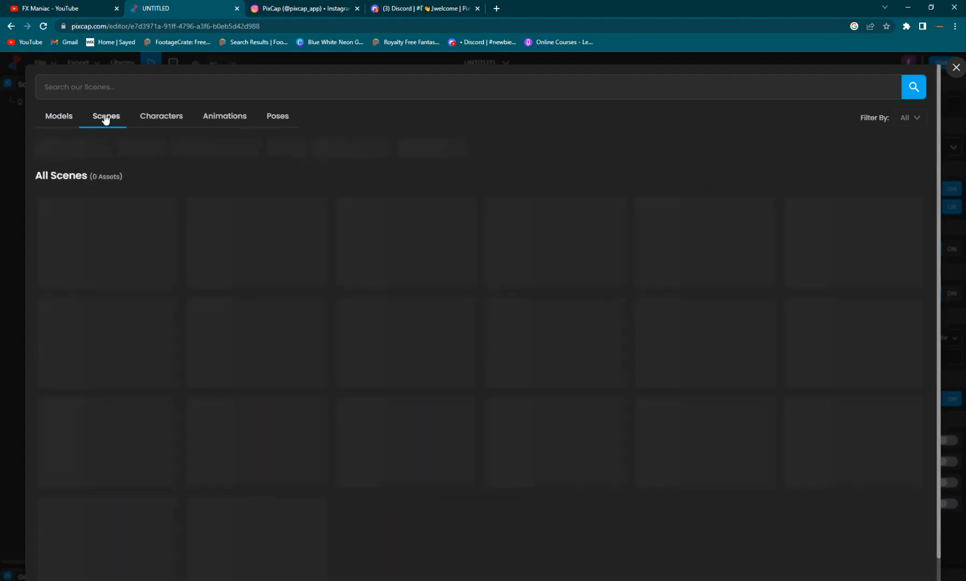
{"action": "left_click", "coordinate": [171, 119]}
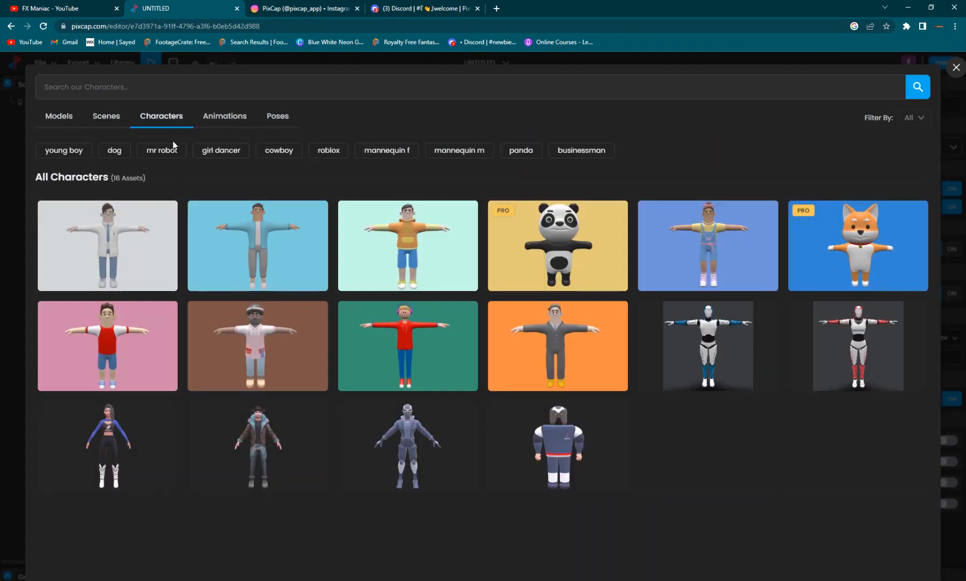
{"action": "left_click", "coordinate": [222, 121]}
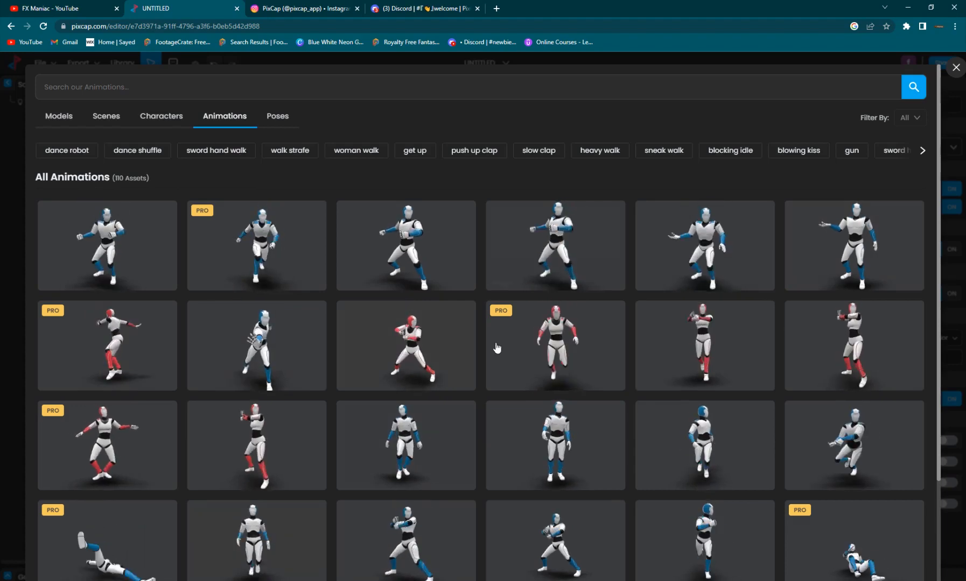
{"action": "left_click", "coordinate": [107, 121]}
{"action": "scroll", "coordinate": [393, 302], "scroll_direction": "down", "scroll_amount": 2}
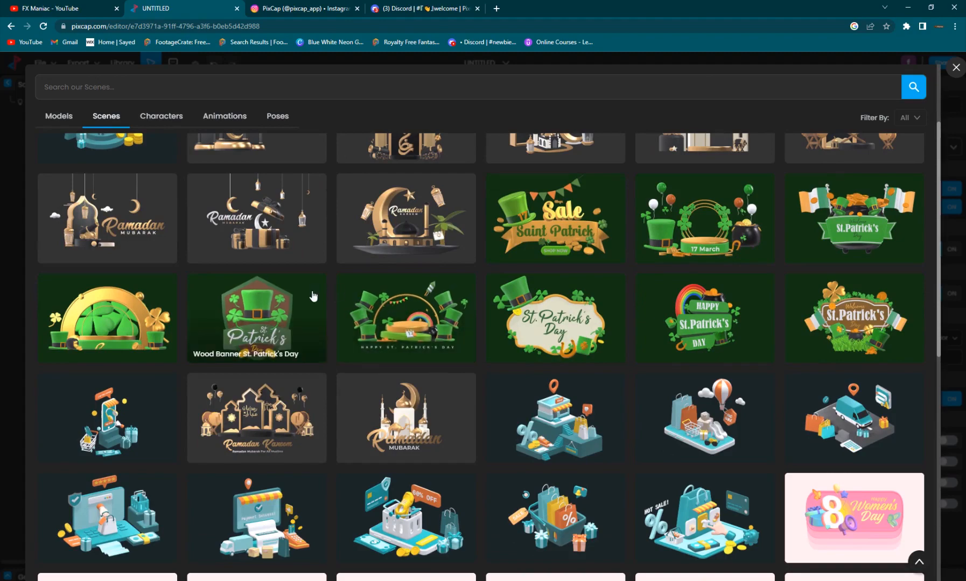
{"action": "scroll", "coordinate": [377, 362], "scroll_direction": "down", "scroll_amount": 4}
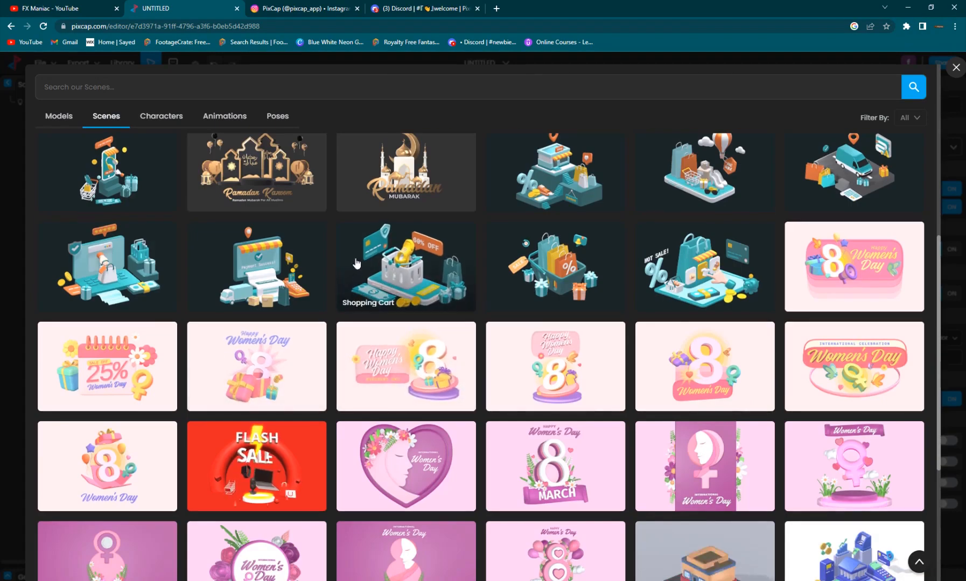
{"action": "scroll", "coordinate": [359, 261], "scroll_direction": "down", "scroll_amount": 4}
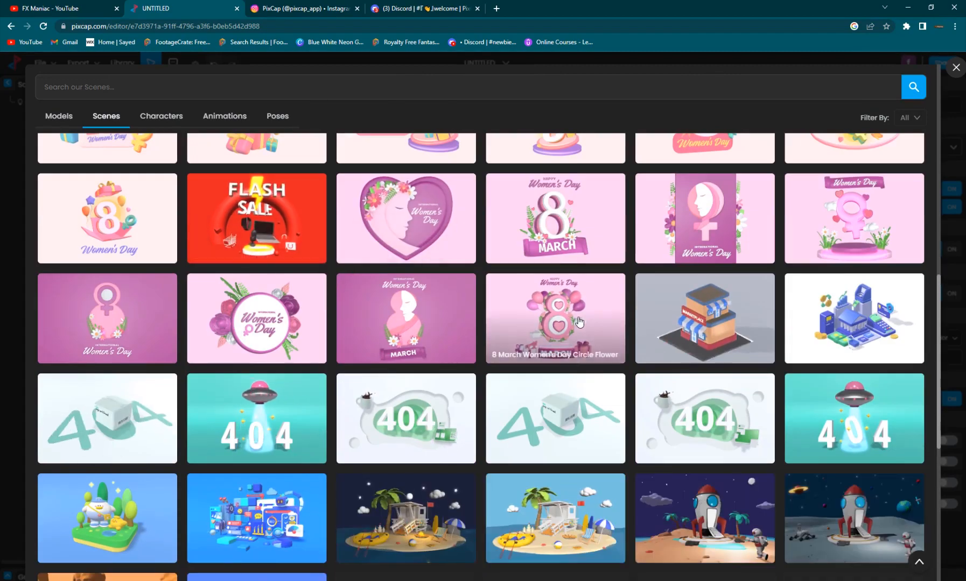
{"action": "scroll", "coordinate": [482, 226], "scroll_direction": "down", "scroll_amount": 4}
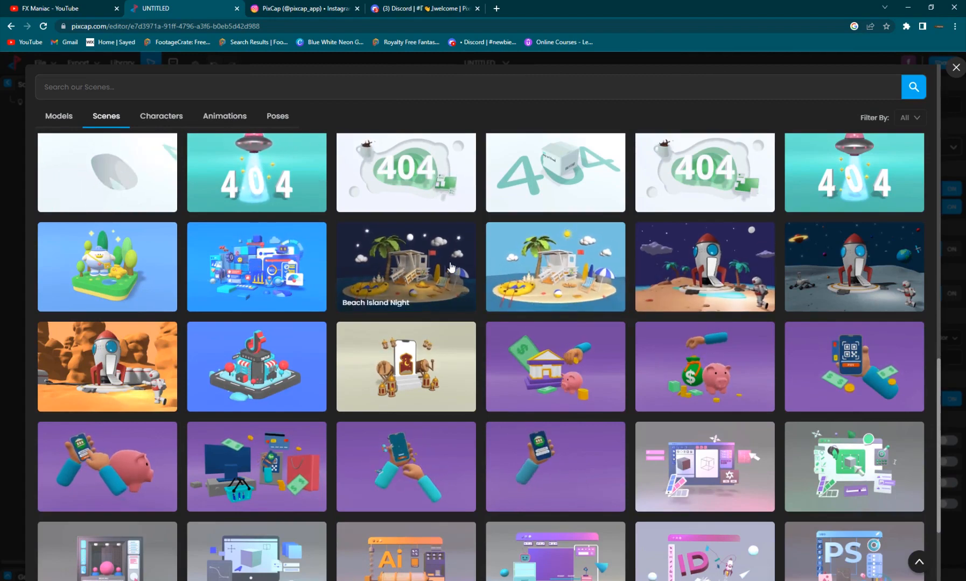
{"action": "left_click", "coordinate": [246, 265]}
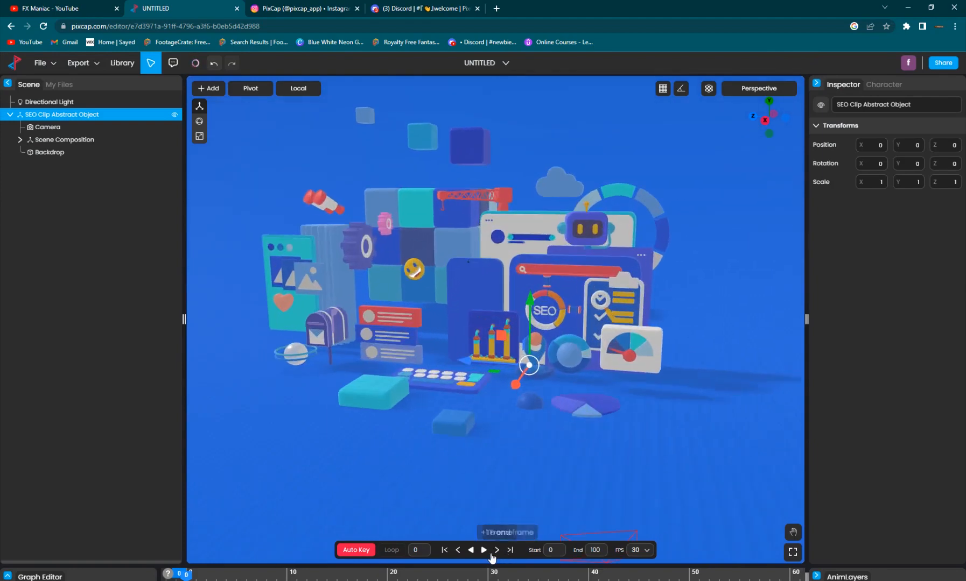
Step: Play and pause the SEO scene's built-in animation twice, stopping at frame 85
{"action": "left_click", "coordinate": [483, 550]}
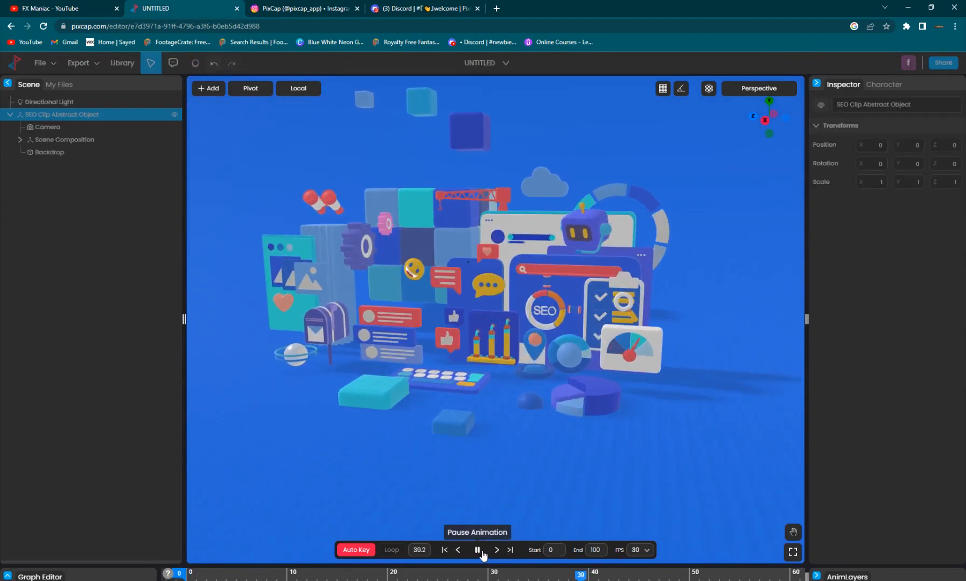
{"action": "left_click", "coordinate": [484, 551]}
{"action": "scroll", "coordinate": [388, 429], "scroll_direction": "up", "scroll_amount": 3}
{"action": "scroll", "coordinate": [427, 296], "scroll_direction": "up", "scroll_amount": 2}
{"action": "scroll", "coordinate": [427, 294], "scroll_direction": "up", "scroll_amount": 2}
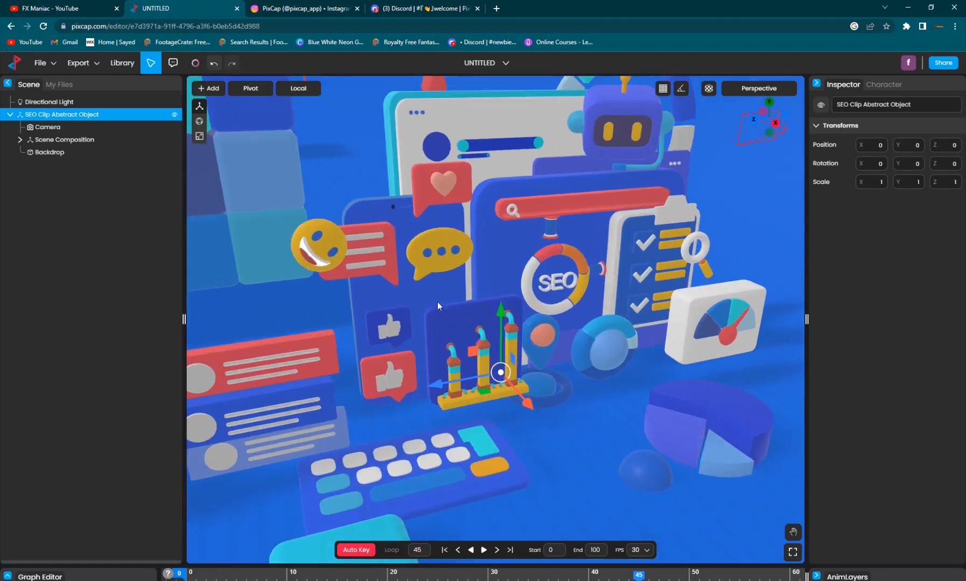
{"action": "scroll", "coordinate": [394, 293], "scroll_direction": "up", "scroll_amount": 2}
{"action": "scroll", "coordinate": [379, 315], "scroll_direction": "up", "scroll_amount": 2}
{"action": "scroll", "coordinate": [379, 315], "scroll_direction": "down", "scroll_amount": 5}
{"action": "scroll", "coordinate": [379, 314], "scroll_direction": "down", "scroll_amount": 5}
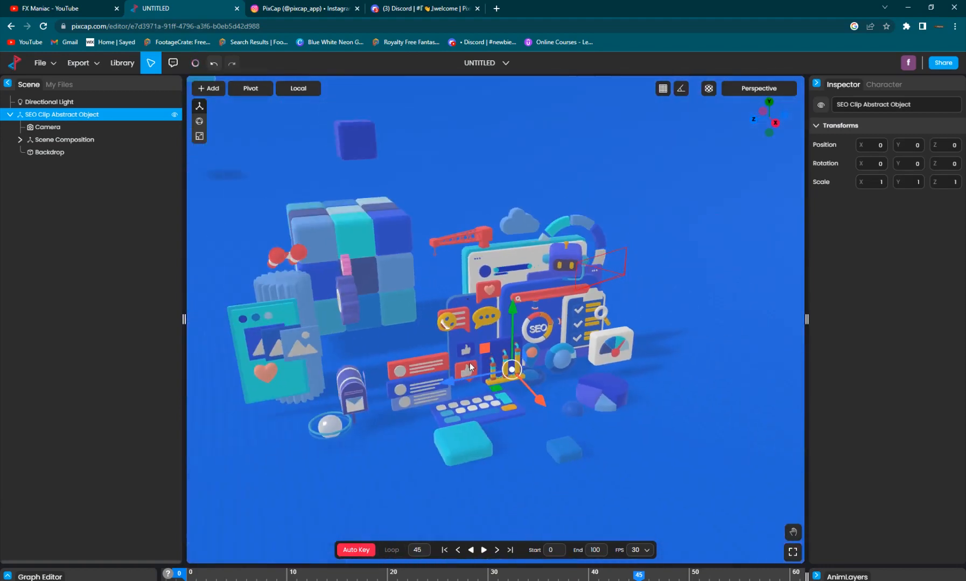
{"action": "scroll", "coordinate": [428, 407], "scroll_direction": "up", "scroll_amount": 2}
{"action": "left_click_drag", "start_coordinate": [429, 407], "coordinate": [403, 403]}
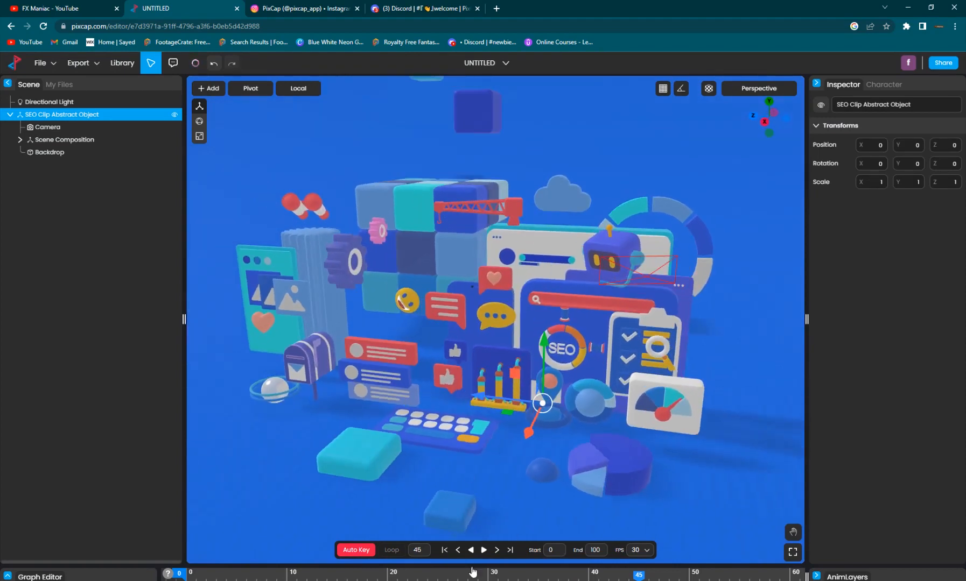
{"action": "left_click", "coordinate": [445, 550]}
{"action": "left_click", "coordinate": [484, 551]}
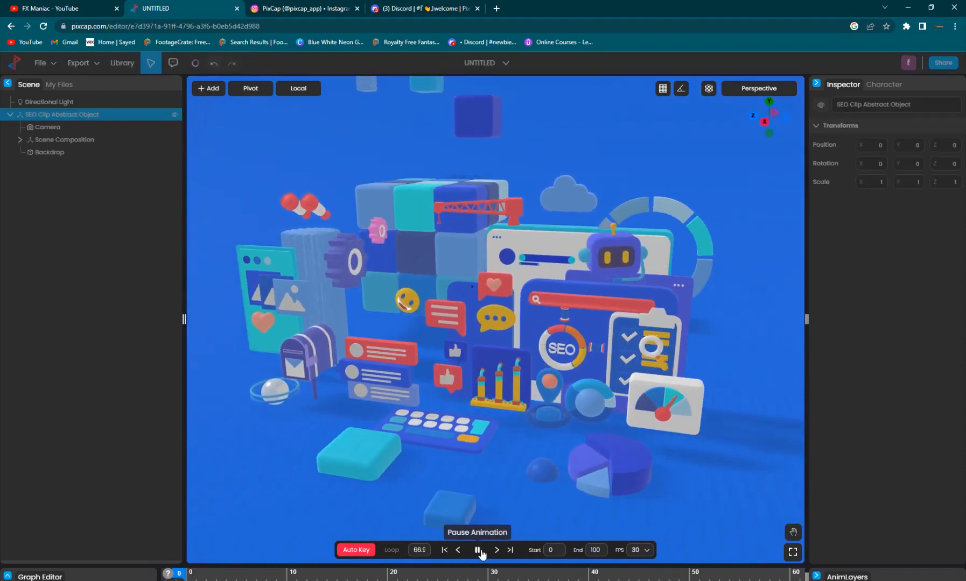
{"action": "left_click", "coordinate": [479, 550]}
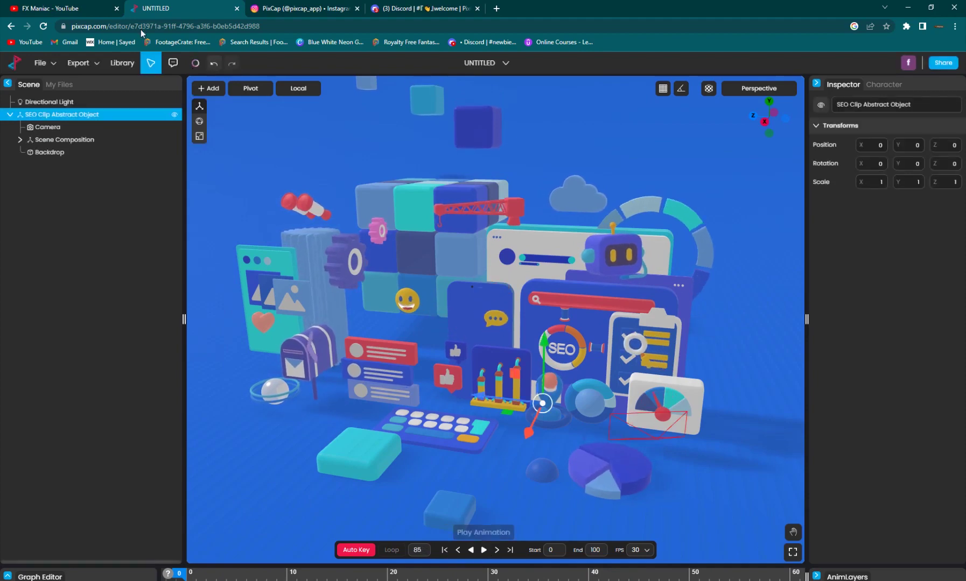
Step: Import the Panda character from the library and move it to the front right of the scene
{"action": "left_click", "coordinate": [123, 64]}
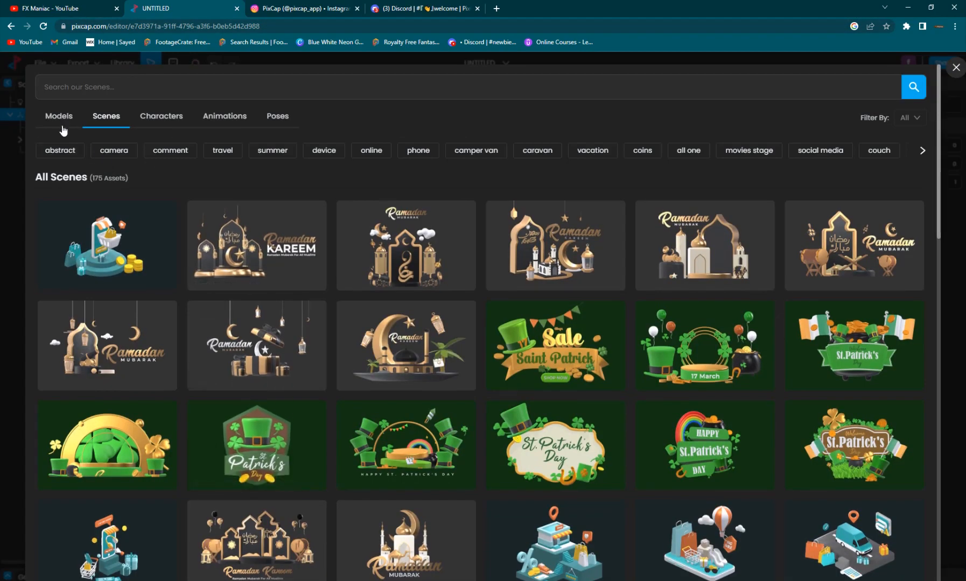
{"action": "left_click", "coordinate": [60, 119]}
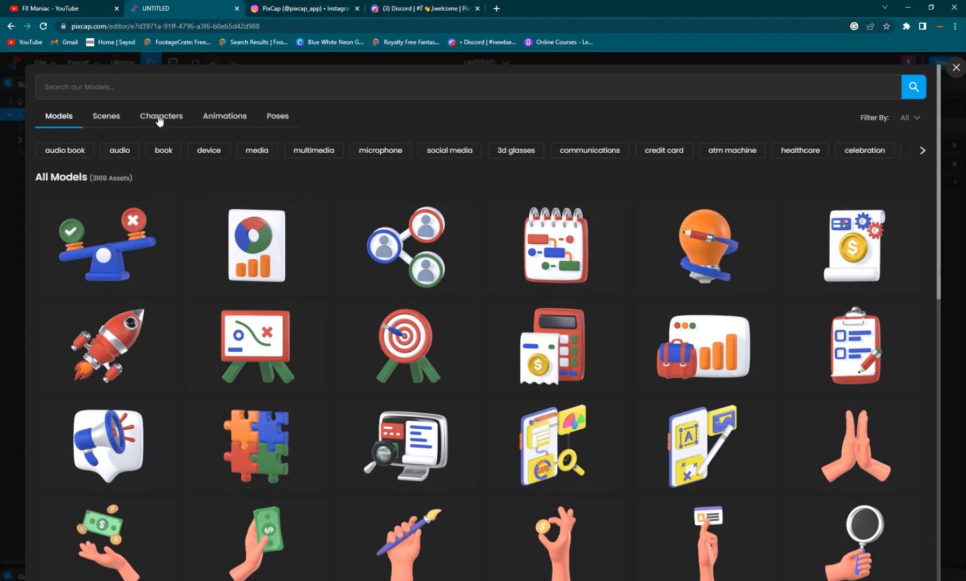
{"action": "left_click", "coordinate": [160, 118]}
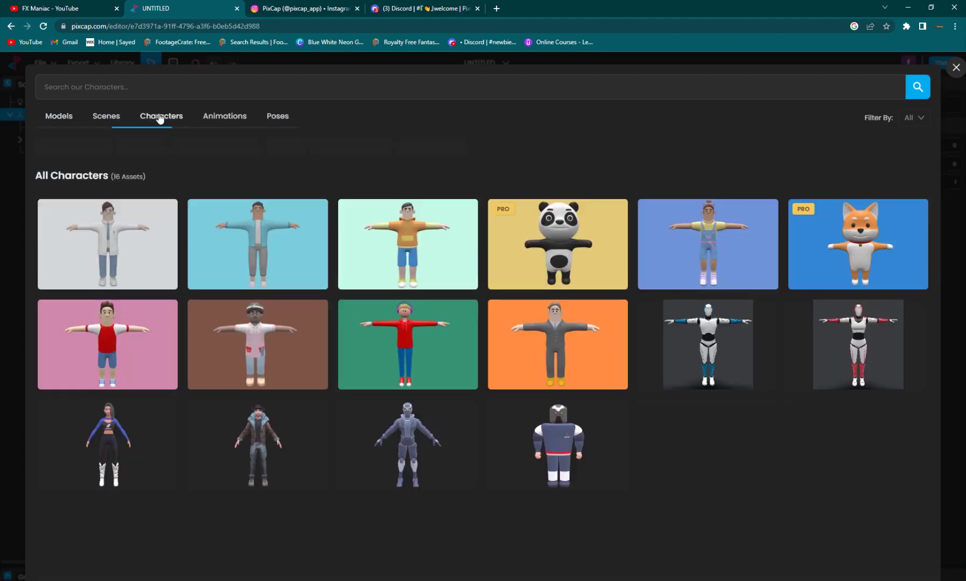
{"action": "left_click", "coordinate": [556, 237]}
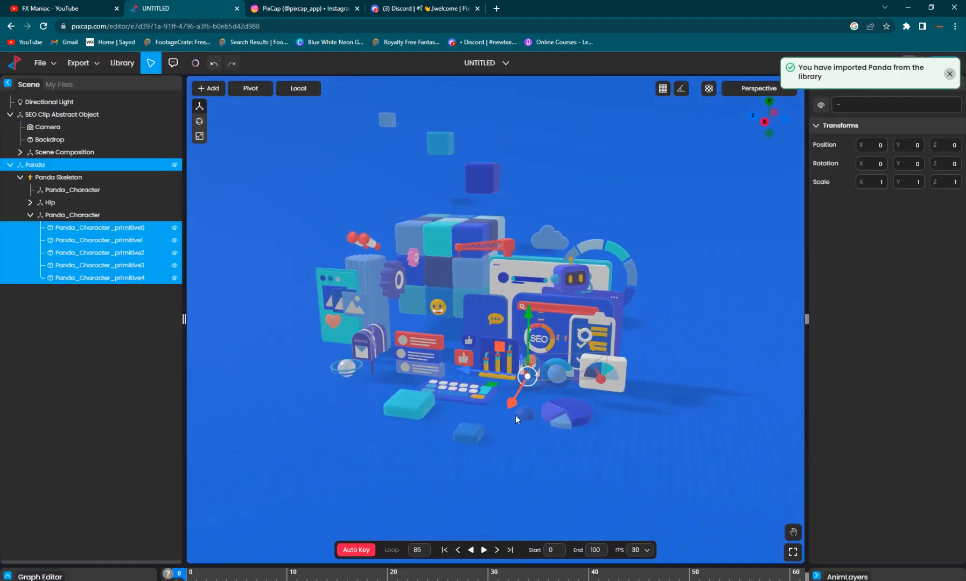
{"action": "left_click_drag", "start_coordinate": [516, 399], "coordinate": [481, 459]}
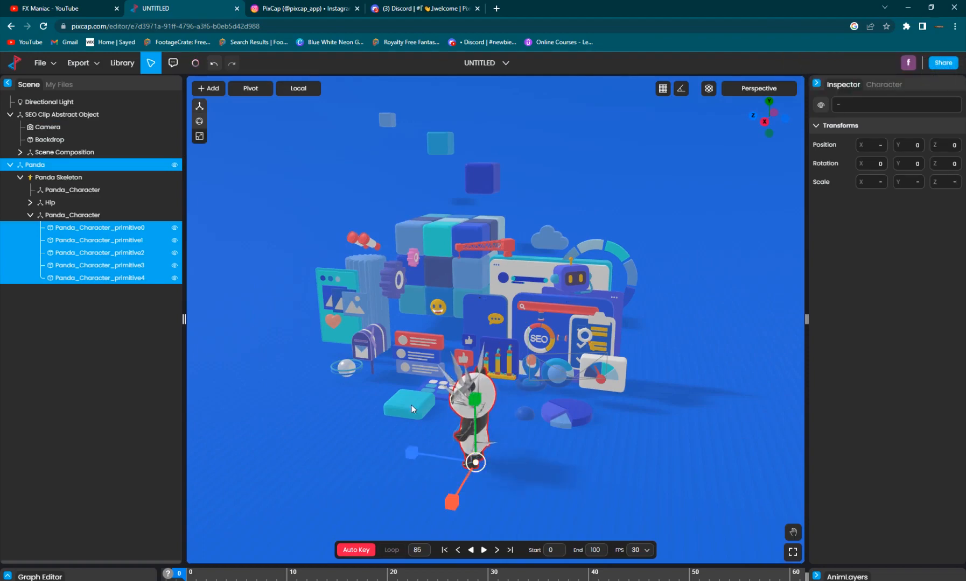
{"action": "mouse_move", "coordinate": [384, 433]}
{"action": "left_mouse_down"}
{"action": "mouse_move", "coordinate": [433, 461]}
{"action": "mouse_move", "coordinate": [407, 462]}
{"action": "left_mouse_up"}
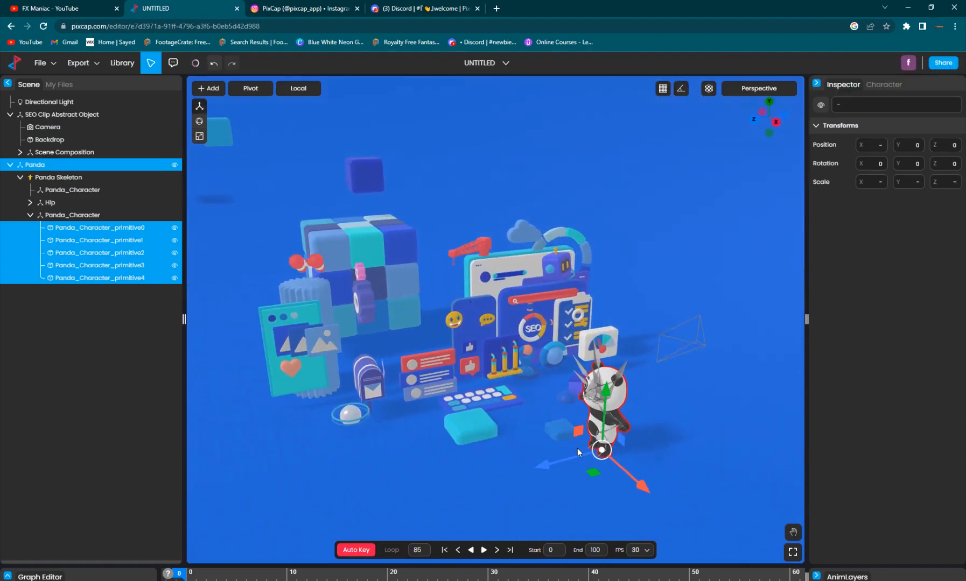
Step: Apply the Running Jump animation to the panda on a new layer and hide its Hip skeleton lines
{"action": "left_click", "coordinate": [121, 64]}
{"action": "left_click", "coordinate": [225, 116]}
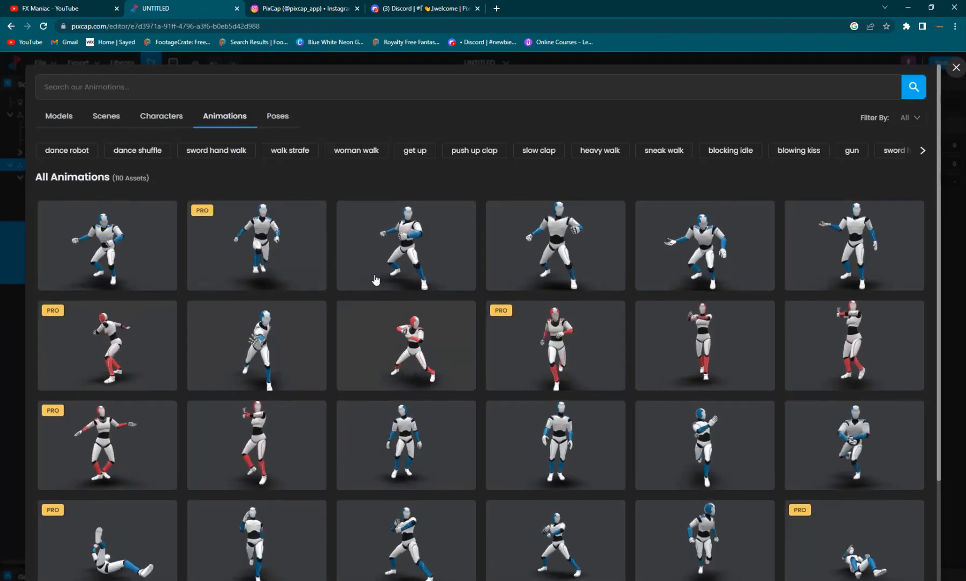
{"action": "left_click", "coordinate": [555, 334]}
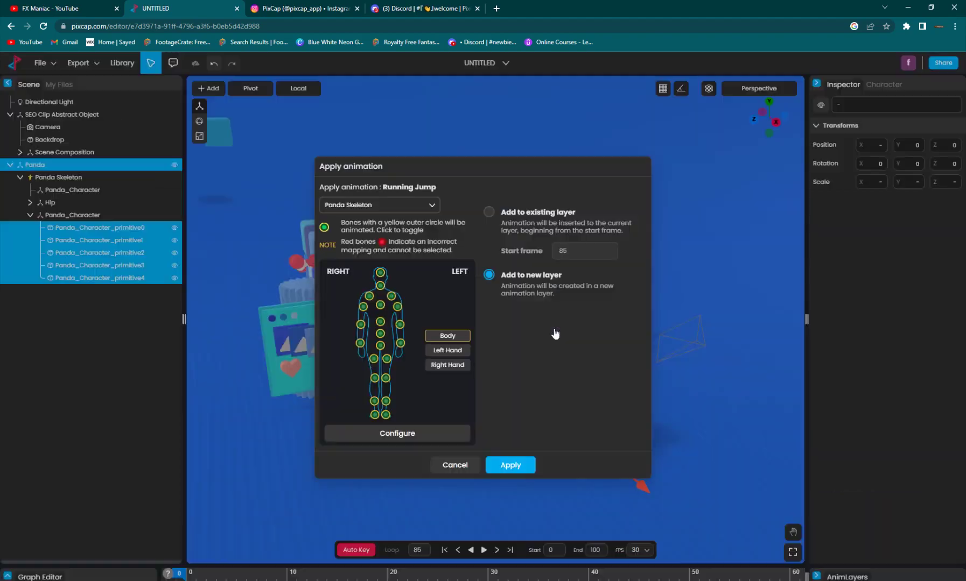
{"action": "left_click", "coordinate": [511, 466]}
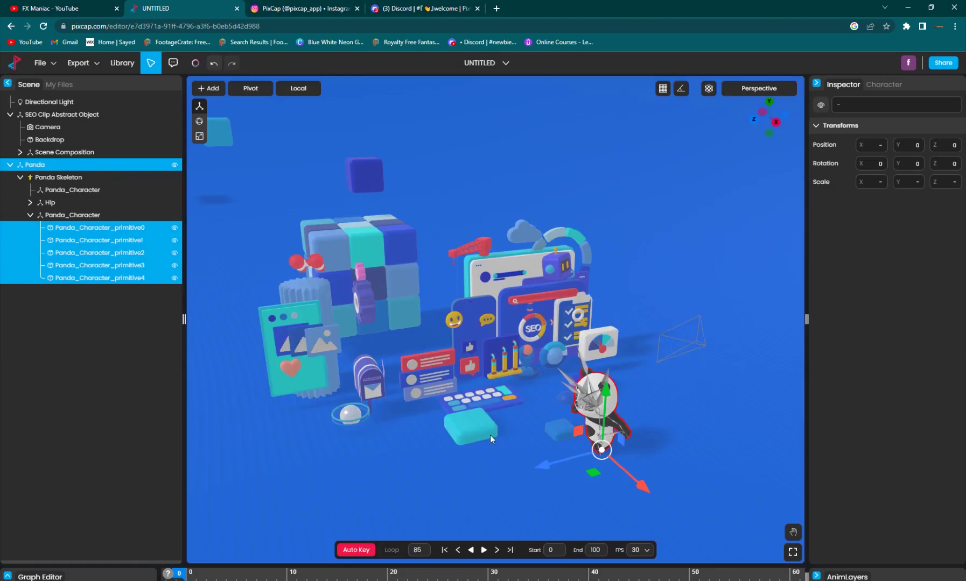
{"action": "right_click_drag", "start_coordinate": [490, 435], "coordinate": [464, 364]}
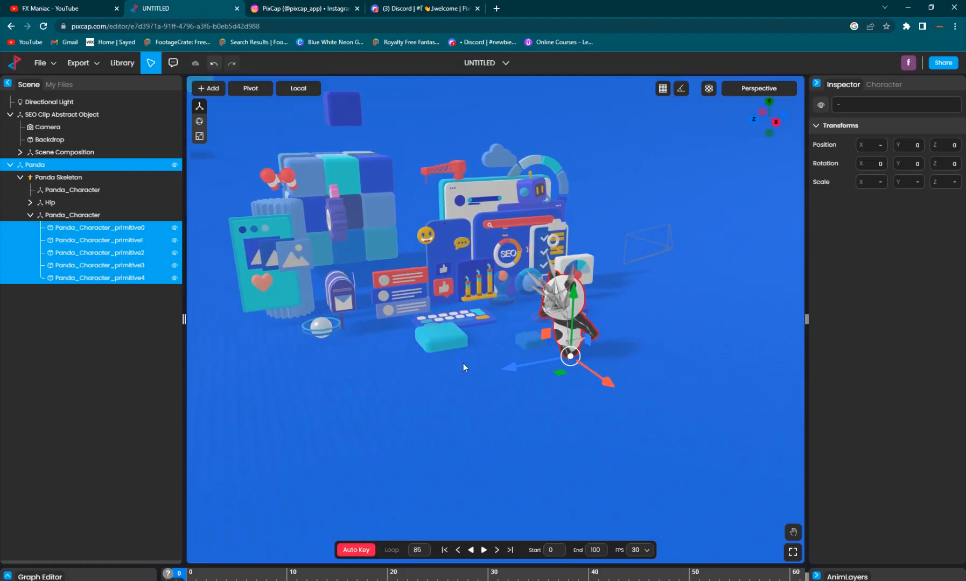
{"action": "left_click", "coordinate": [65, 204]}
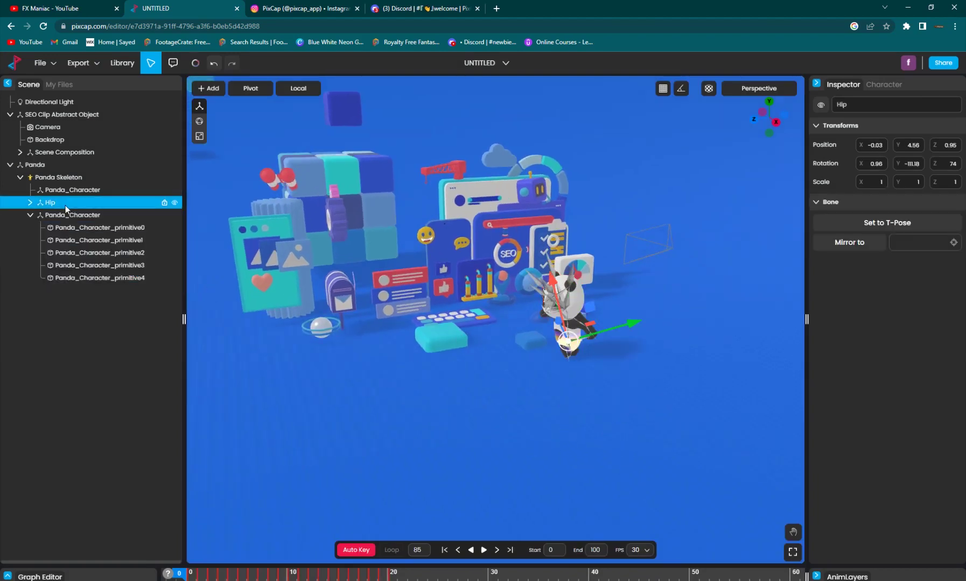
{"action": "left_click", "coordinate": [175, 204]}
Step: Preview the panda's jump from the first frame and pause it at frame 36
{"action": "left_click", "coordinate": [485, 549]}
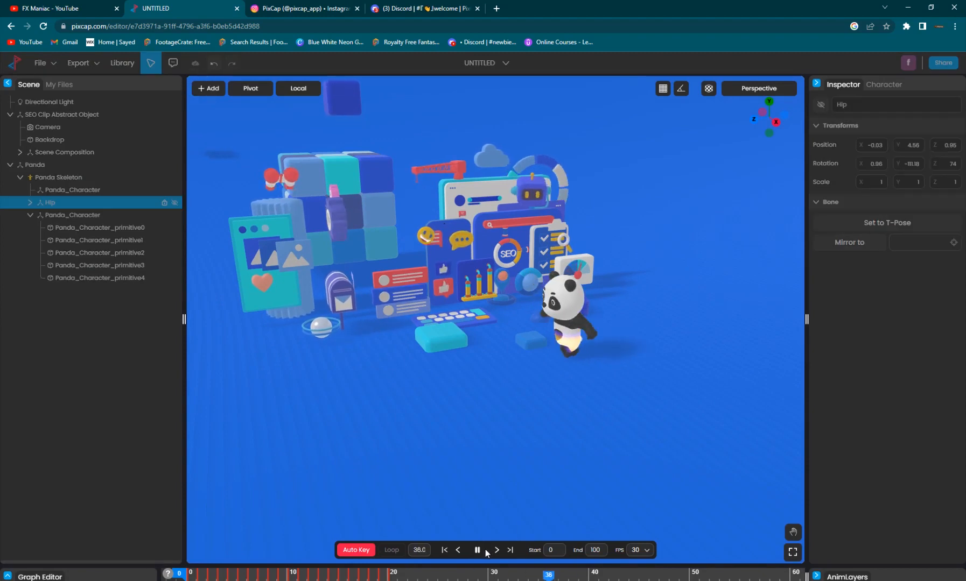
{"action": "left_click", "coordinate": [477, 550]}
{"action": "left_click", "coordinate": [445, 550]}
{"action": "left_click", "coordinate": [483, 550]}
{"action": "left_click", "coordinate": [484, 550]}
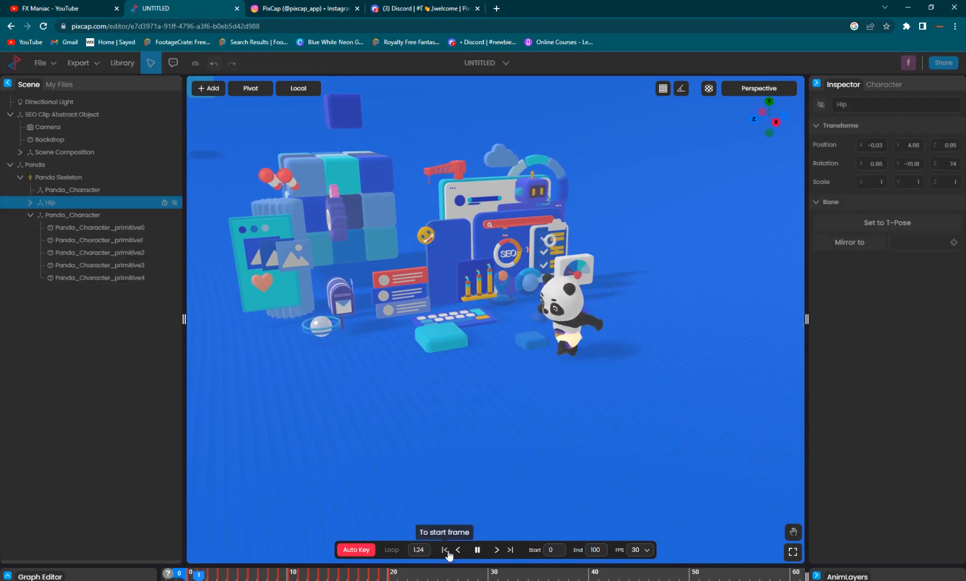
{"action": "left_click", "coordinate": [478, 550]}
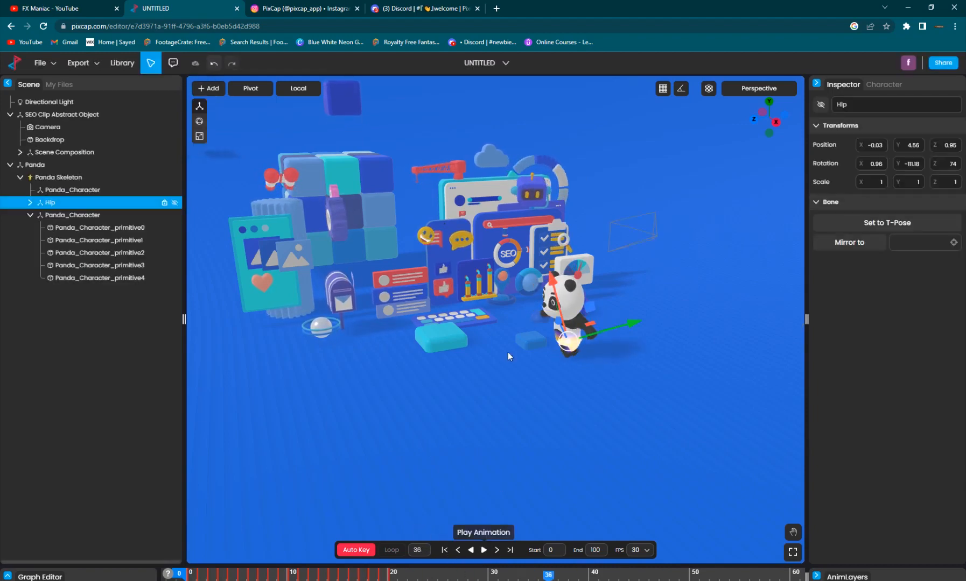
{"action": "scroll", "coordinate": [513, 337], "scroll_direction": "up", "scroll_amount": 3}
{"action": "scroll", "coordinate": [468, 403], "scroll_direction": "up", "scroll_amount": 2}
{"action": "middle_click_drag", "start_coordinate": [459, 351], "coordinate": [380, 315]}
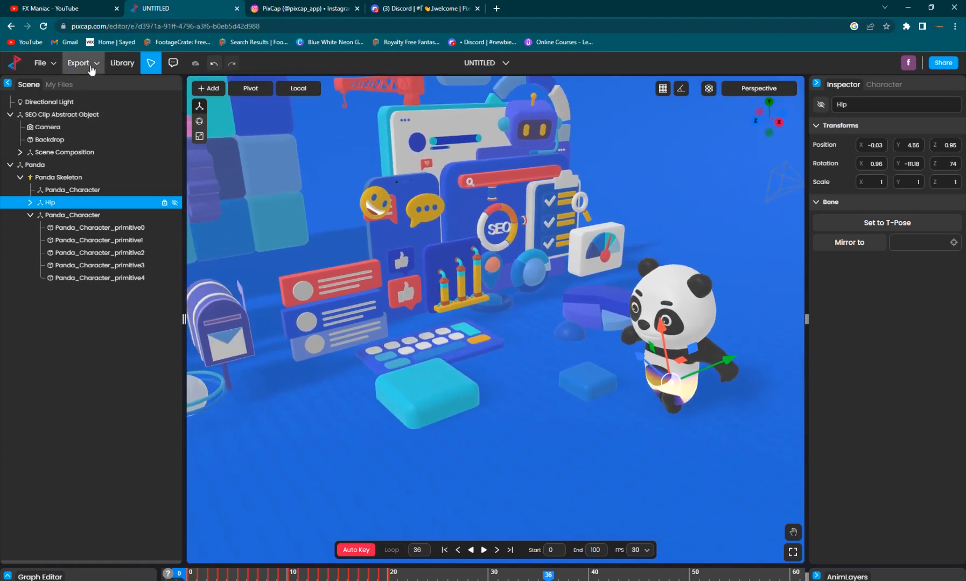
{"action": "left_click", "coordinate": [81, 62]}
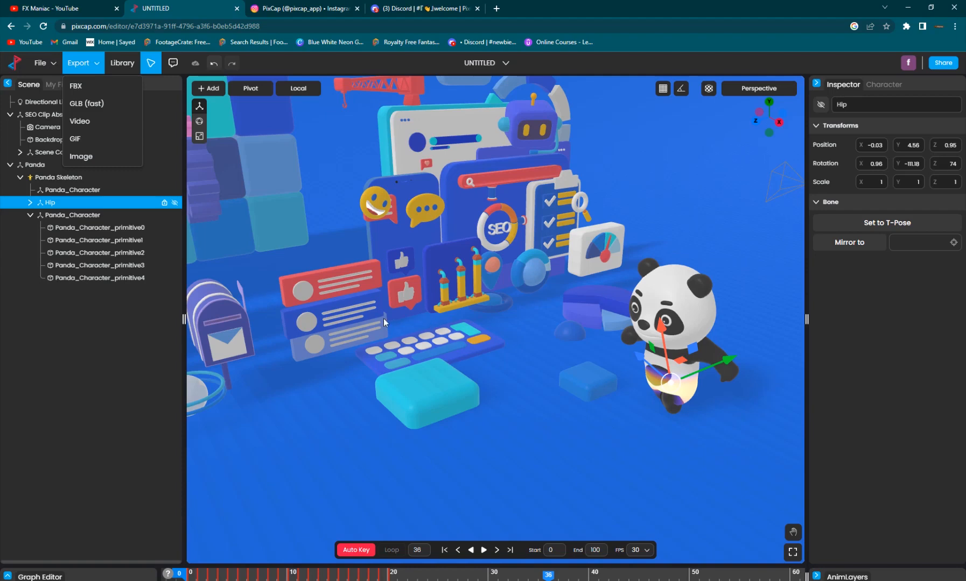
{"action": "left_click", "coordinate": [81, 122]}
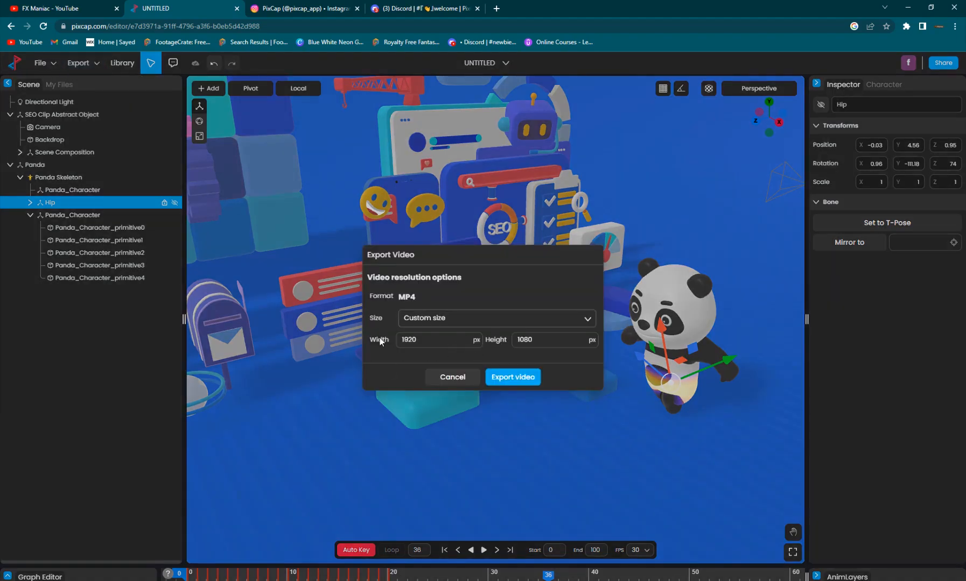
{"action": "left_click", "coordinate": [455, 377]}
{"action": "left_click", "coordinate": [42, 64]}
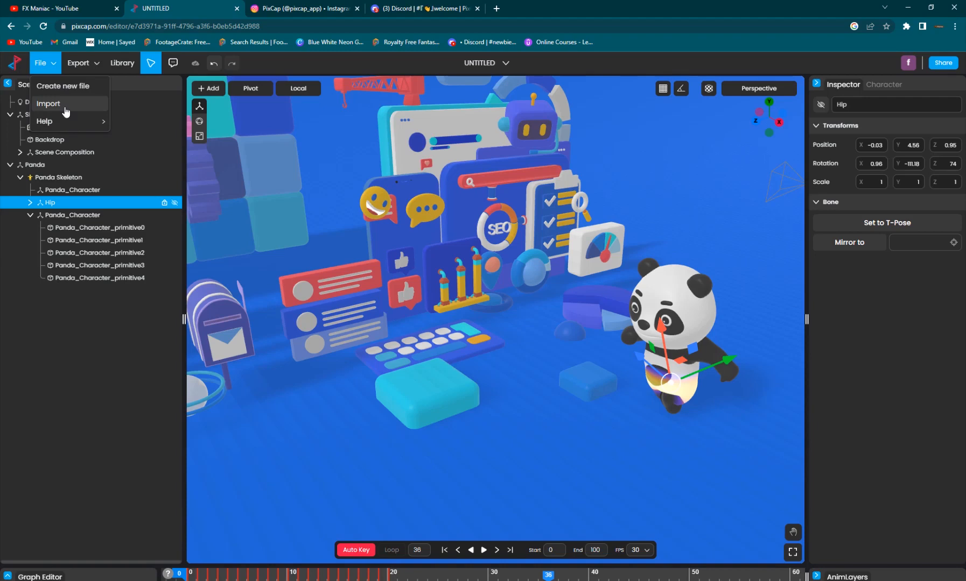
{"action": "left_click", "coordinate": [519, 428]}
{"action": "scroll", "coordinate": [493, 364], "scroll_direction": "down", "scroll_amount": 3}
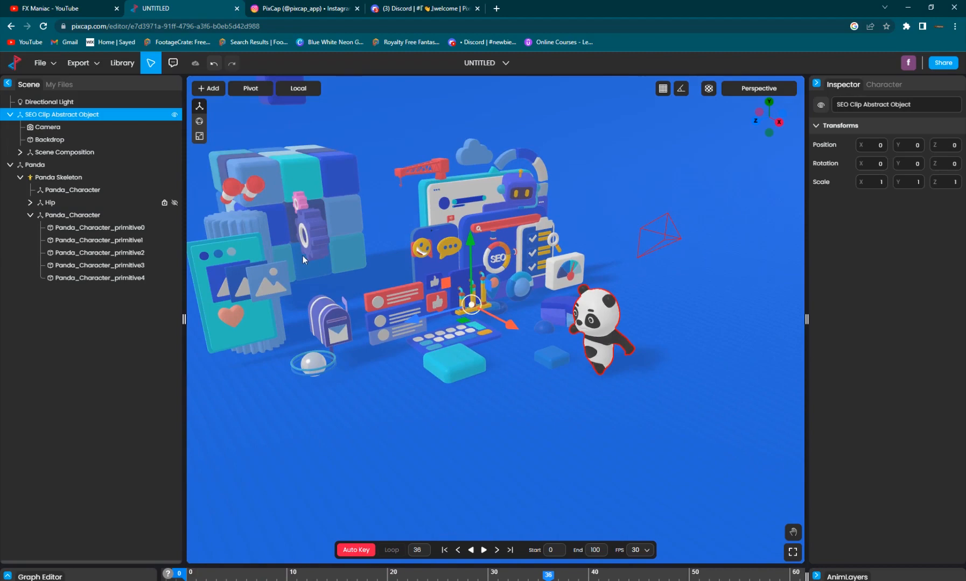
Step: Review the keyboard shortcuts (F1) and preview the SEO panda scene as wireframe, then back to solid
{"action": "key", "text": "F1"}
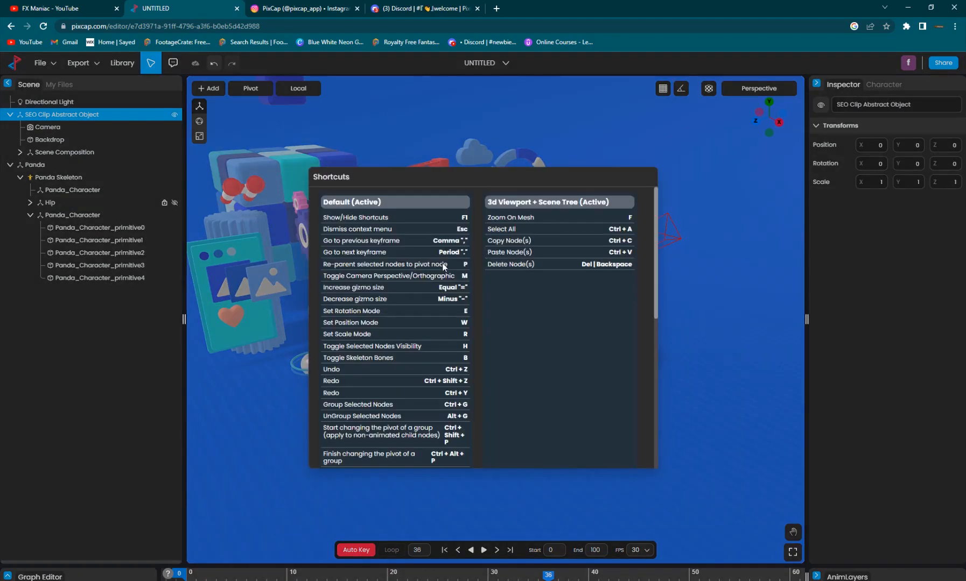
{"action": "scroll", "coordinate": [392, 347], "scroll_direction": "down", "scroll_amount": 10}
{"action": "scroll", "coordinate": [437, 351], "scroll_direction": "up", "scroll_amount": 5}
{"action": "scroll", "coordinate": [425, 345], "scroll_direction": "up", "scroll_amount": 5}
{"action": "key", "text": "F1"}
{"action": "left_click", "coordinate": [709, 90]}
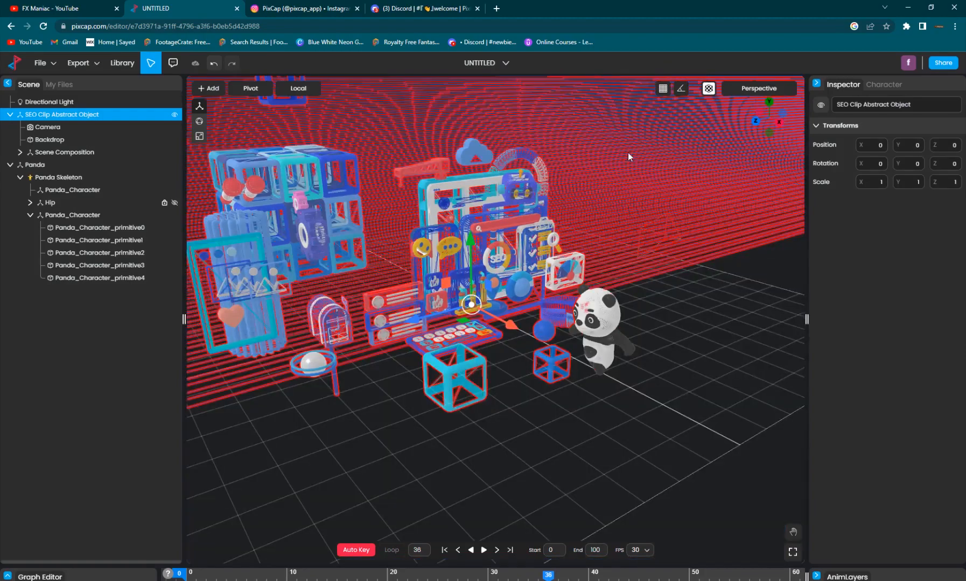
{"action": "scroll", "coordinate": [513, 219], "scroll_direction": "up", "scroll_amount": 3}
{"action": "scroll", "coordinate": [440, 246], "scroll_direction": "up", "scroll_amount": 3}
{"action": "scroll", "coordinate": [440, 246], "scroll_direction": "down", "scroll_amount": 5}
{"action": "scroll", "coordinate": [433, 254], "scroll_direction": "up", "scroll_amount": 4}
{"action": "scroll", "coordinate": [430, 264], "scroll_direction": "down", "scroll_amount": 1}
{"action": "scroll", "coordinate": [427, 278], "scroll_direction": "down", "scroll_amount": 1}
{"action": "scroll", "coordinate": [427, 278], "scroll_direction": "up", "scroll_amount": 1}
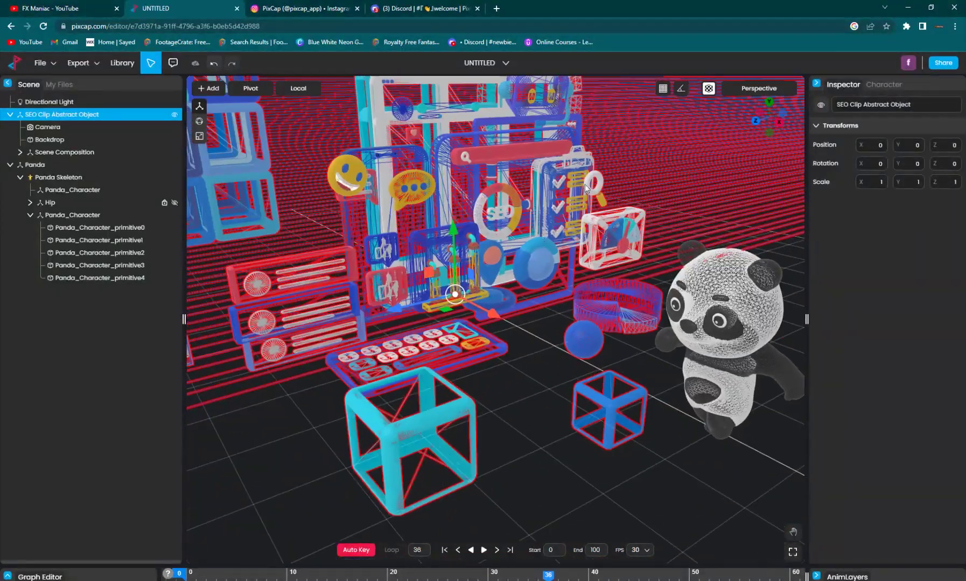
{"action": "left_click", "coordinate": [709, 90]}
{"action": "scroll", "coordinate": [428, 249], "scroll_direction": "down", "scroll_amount": 3}
{"action": "scroll", "coordinate": [437, 251], "scroll_direction": "up", "scroll_amount": 1}
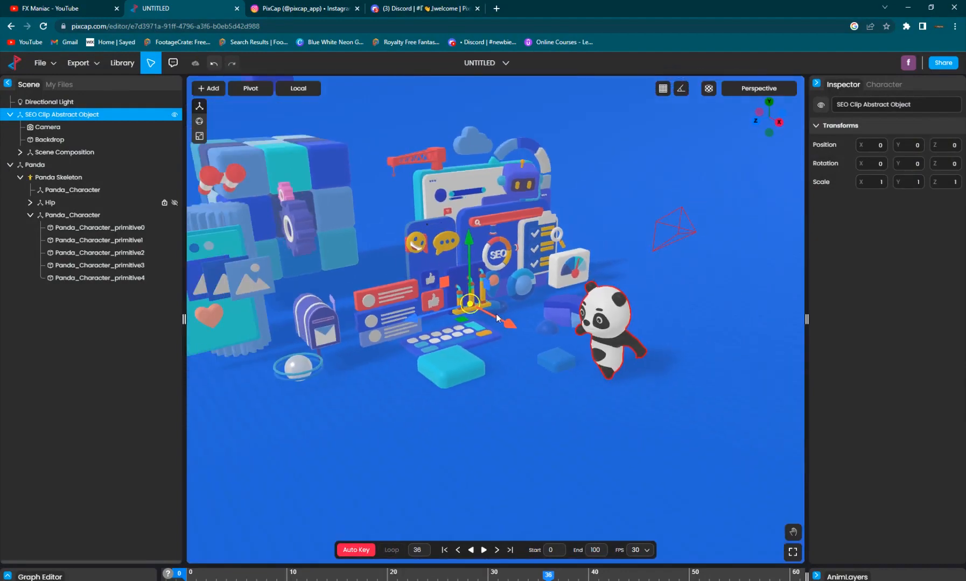
Step: Inspect the scene, glance at the export formats and select the Window 3 panel
{"action": "mouse_move", "coordinate": [498, 320]}
{"action": "middle_mouse_down"}
{"action": "mouse_move", "coordinate": [435, 342]}
{"action": "mouse_move", "coordinate": [420, 304]}
{"action": "middle_mouse_up"}
{"action": "scroll", "coordinate": [418, 302], "scroll_direction": "up", "scroll_amount": 3}
{"action": "scroll", "coordinate": [411, 301], "scroll_direction": "up", "scroll_amount": 2}
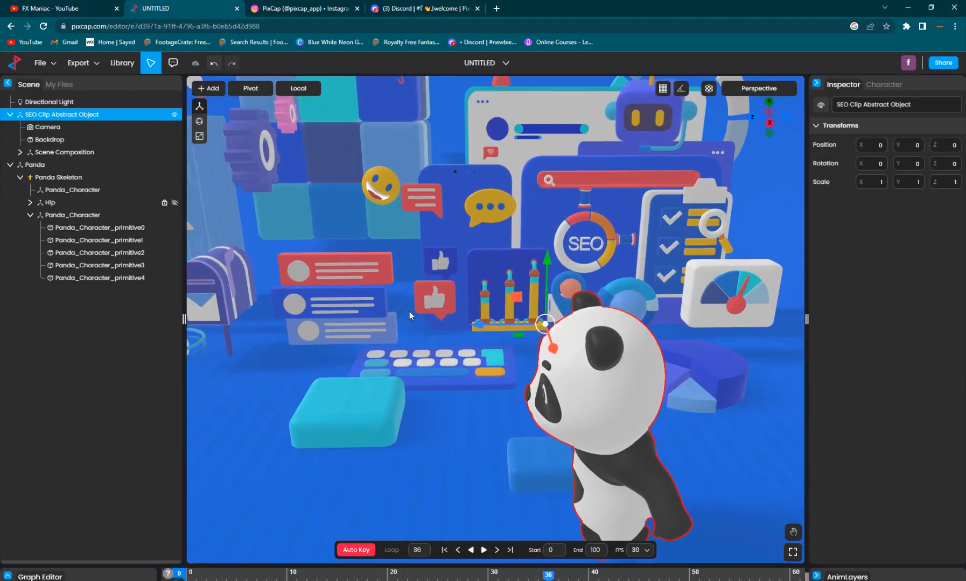
{"action": "scroll", "coordinate": [394, 276], "scroll_direction": "down", "scroll_amount": 3}
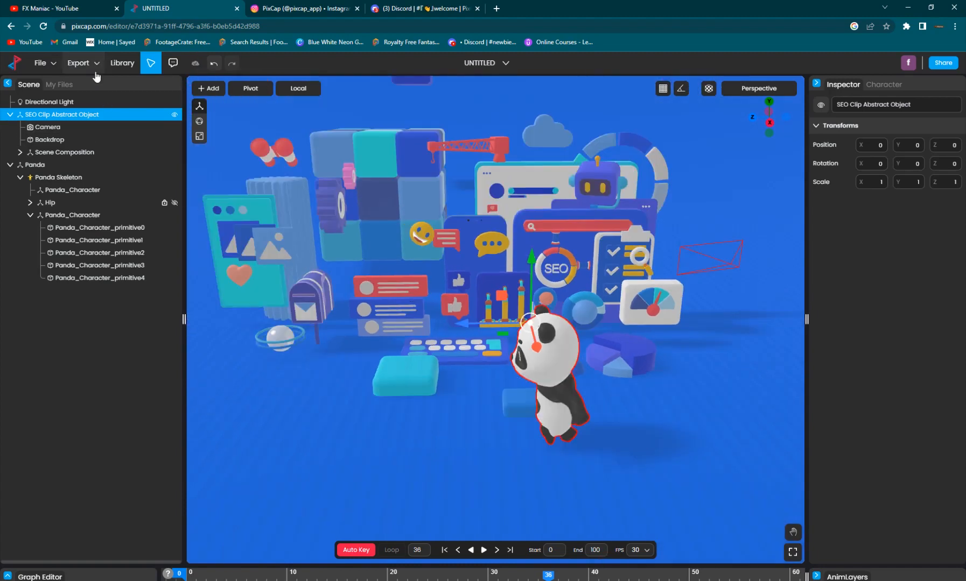
{"action": "left_click", "coordinate": [81, 62]}
{"action": "left_click", "coordinate": [234, 234]}
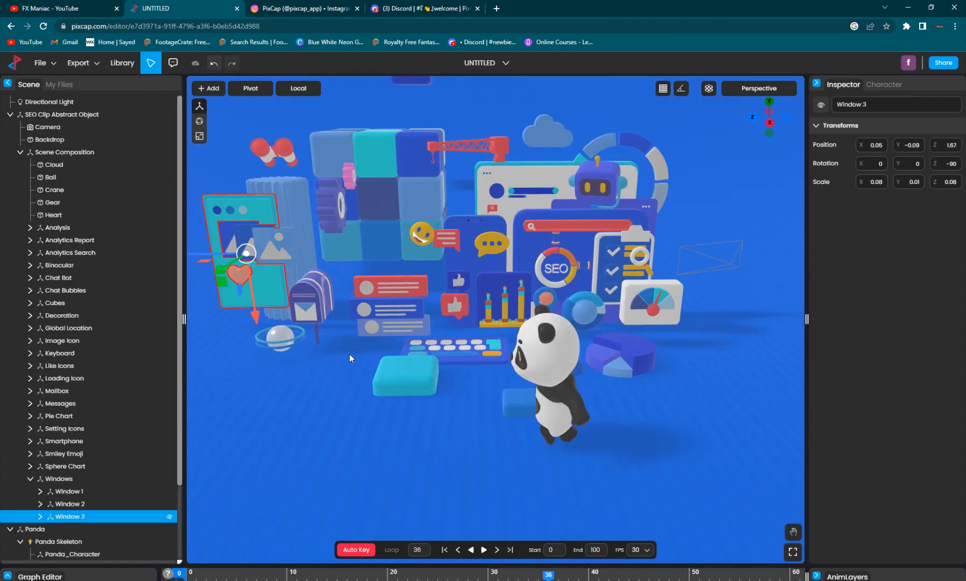
Step: Confirm returning to the dashboard and reopen Beach Island Night, orbiting around the lifeguard hut
{"action": "left_click", "coordinate": [16, 67]}
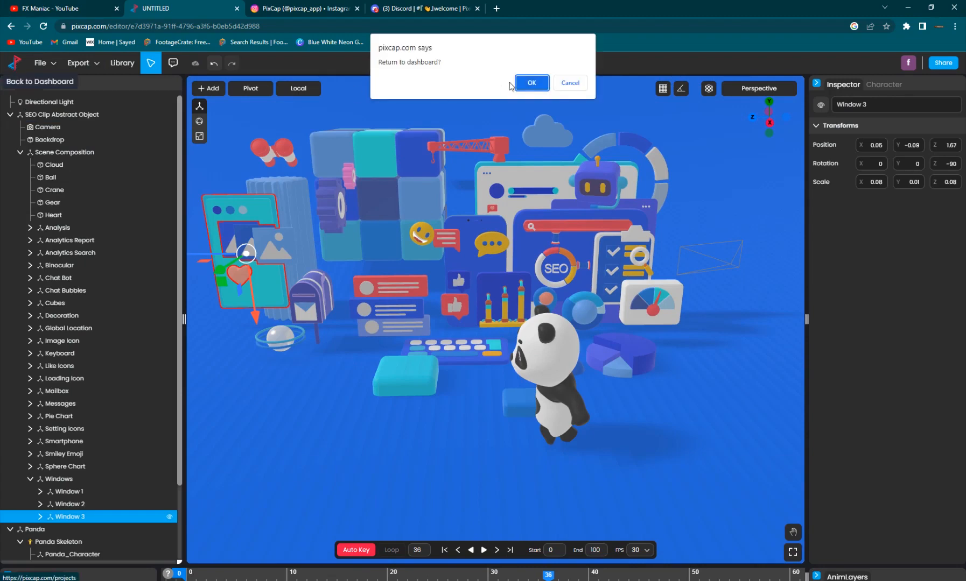
{"action": "left_click", "coordinate": [531, 82]}
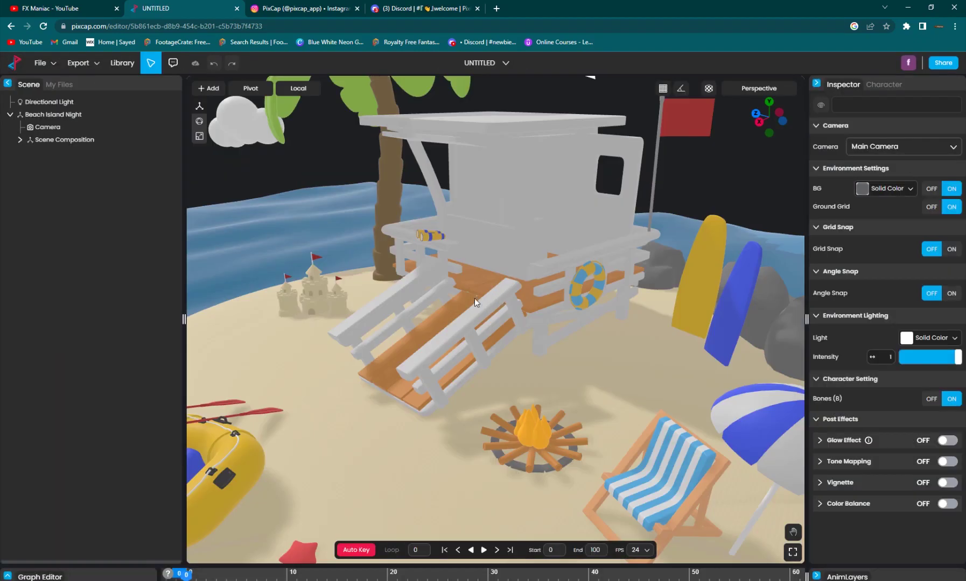
{"action": "left_click_drag", "start_coordinate": [474, 298], "coordinate": [465, 296]}
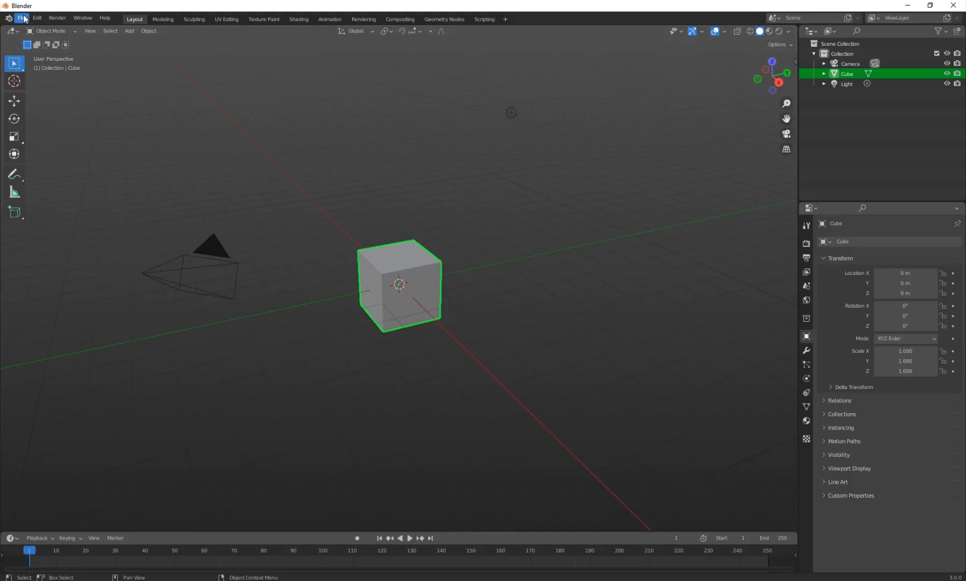
Step: Delete the default cube and import UNTITLED.glb as glTF 2.0 into Blender
{"action": "key", "text": "Delete"}
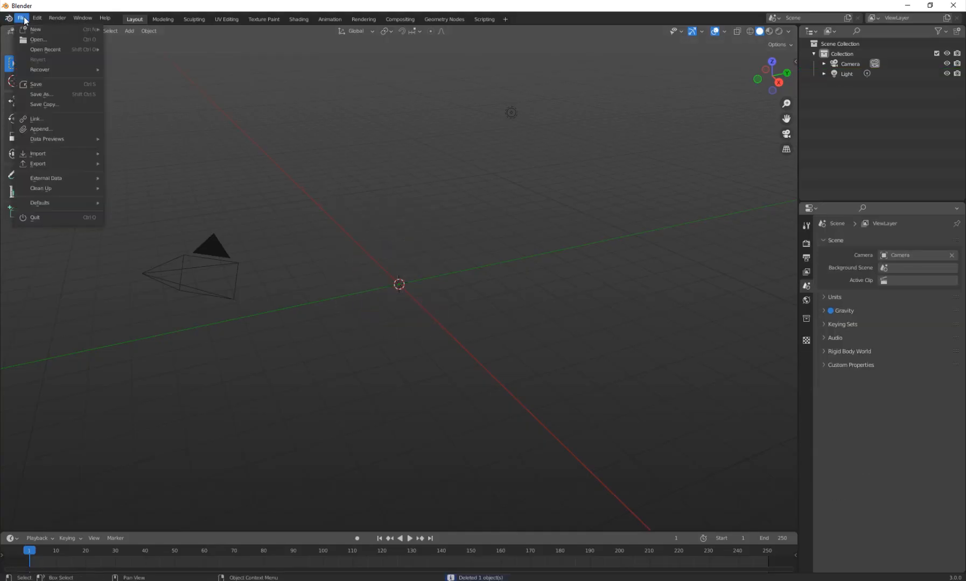
{"action": "mouse_move", "coordinate": [37, 154]}
{"action": "left_click", "coordinate": [153, 245]}
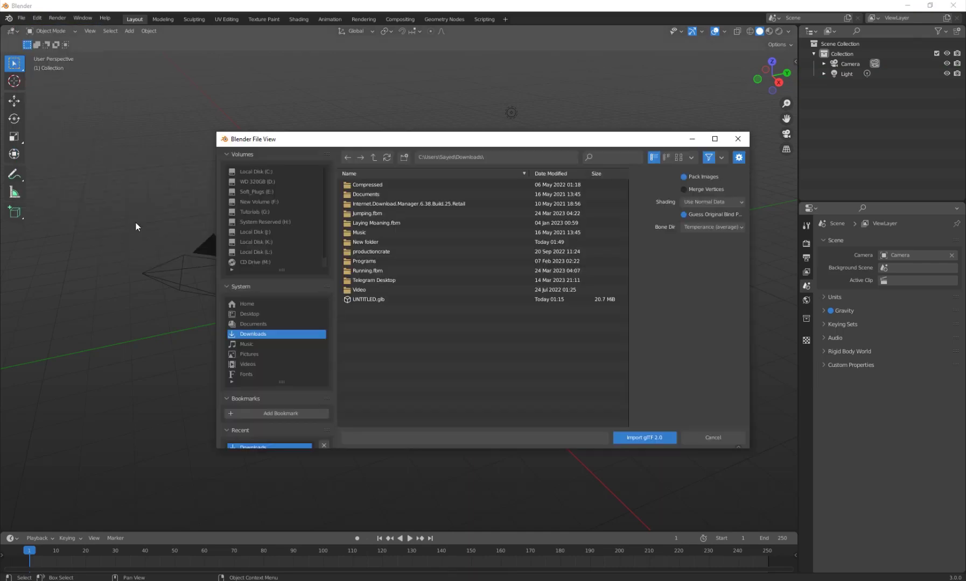
{"action": "left_click", "coordinate": [361, 300]}
{"action": "left_click", "coordinate": [651, 440]}
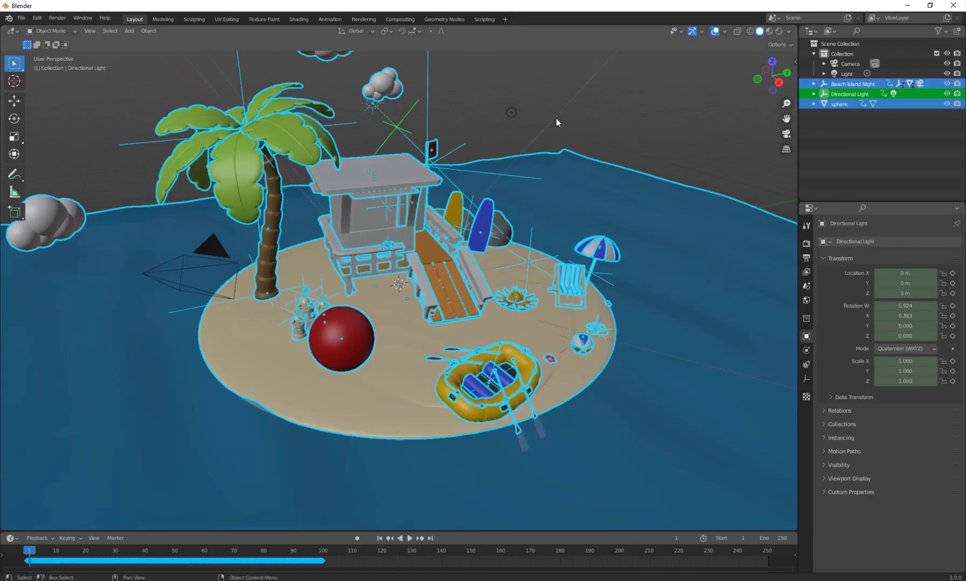
Step: Inspect the imported island from low and high angles, select the red sphere, then revisit PixCap's export formats
{"action": "left_click", "coordinate": [556, 119]}
{"action": "middle_click_drag", "start_coordinate": [410, 357], "coordinate": [379, 360]}
{"action": "scroll", "coordinate": [379, 360], "scroll_direction": "up", "scroll_amount": 5}
{"action": "mouse_move", "coordinate": [355, 310]}
{"action": "middle_mouse_down"}
{"action": "mouse_move", "coordinate": [329, 365]}
{"action": "mouse_move", "coordinate": [284, 245]}
{"action": "middle_mouse_up"}
{"action": "scroll", "coordinate": [331, 252], "scroll_direction": "down", "scroll_amount": 5}
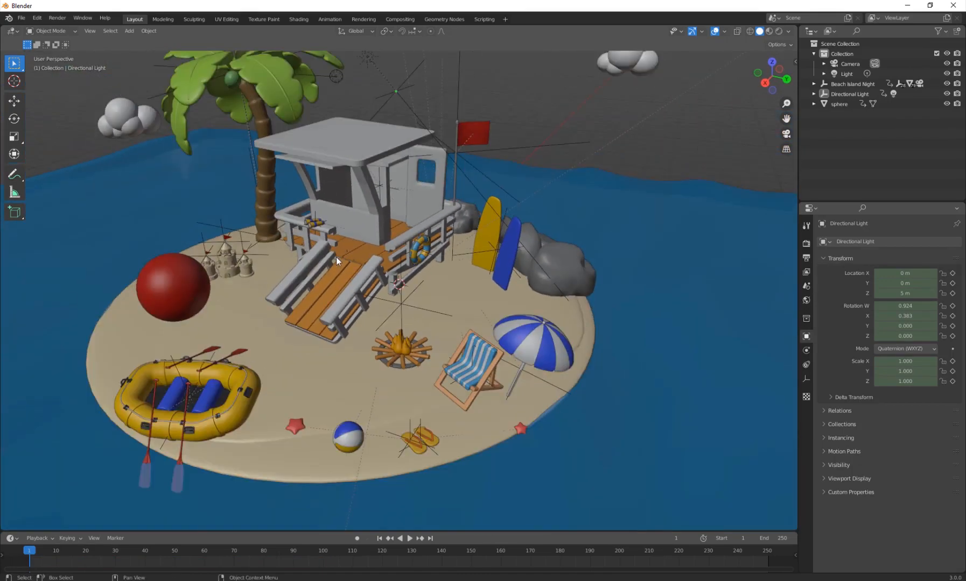
{"action": "scroll", "coordinate": [330, 224], "scroll_direction": "up", "scroll_amount": 4}
{"action": "scroll", "coordinate": [269, 298], "scroll_direction": "down", "scroll_amount": 4}
{"action": "scroll", "coordinate": [270, 297], "scroll_direction": "down", "scroll_amount": 2}
{"action": "scroll", "coordinate": [265, 295], "scroll_direction": "up", "scroll_amount": 2}
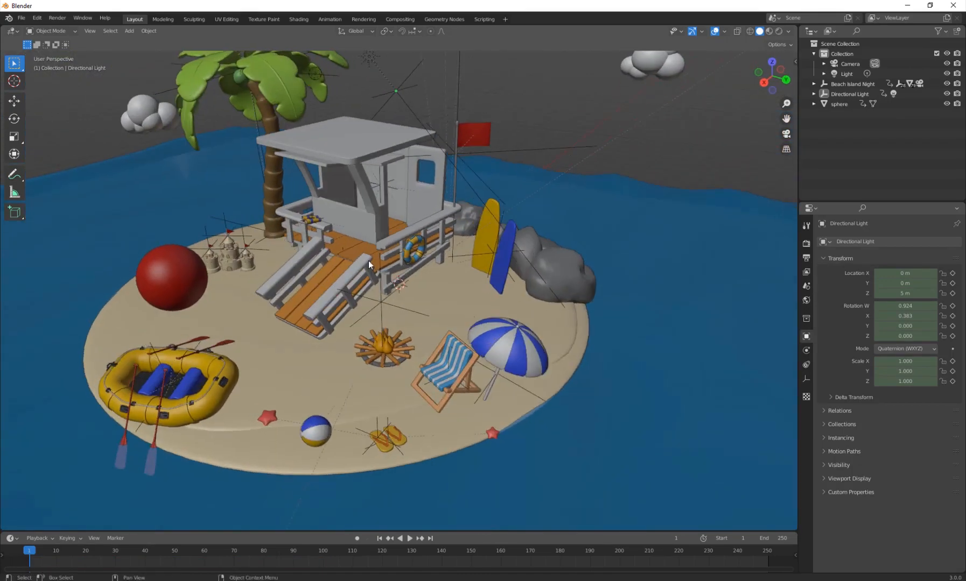
{"action": "scroll", "coordinate": [368, 261], "scroll_direction": "up", "scroll_amount": 4}
{"action": "middle_click_drag", "start_coordinate": [347, 283], "coordinate": [311, 294]}
{"action": "scroll", "coordinate": [334, 283], "scroll_direction": "down", "scroll_amount": 4}
{"action": "scroll", "coordinate": [330, 362], "scroll_direction": "down", "scroll_amount": 2}
{"action": "mouse_move", "coordinate": [329, 362]}
{"action": "middle_mouse_down"}
{"action": "mouse_move", "coordinate": [440, 272]}
{"action": "mouse_move", "coordinate": [370, 304]}
{"action": "mouse_move", "coordinate": [403, 268]}
{"action": "middle_mouse_up"}
{"action": "scroll", "coordinate": [466, 287], "scroll_direction": "down", "scroll_amount": 2}
{"action": "left_click", "coordinate": [466, 288]}
{"action": "left_click", "coordinate": [498, 296]}
{"action": "middle_click_drag", "start_coordinate": [413, 353], "coordinate": [387, 344]}
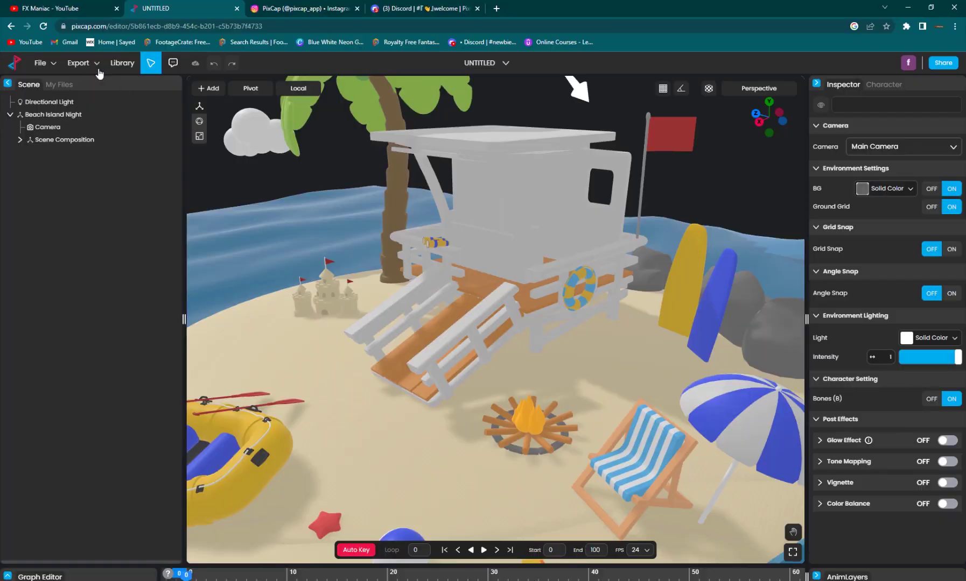
{"action": "left_click", "coordinate": [96, 65]}
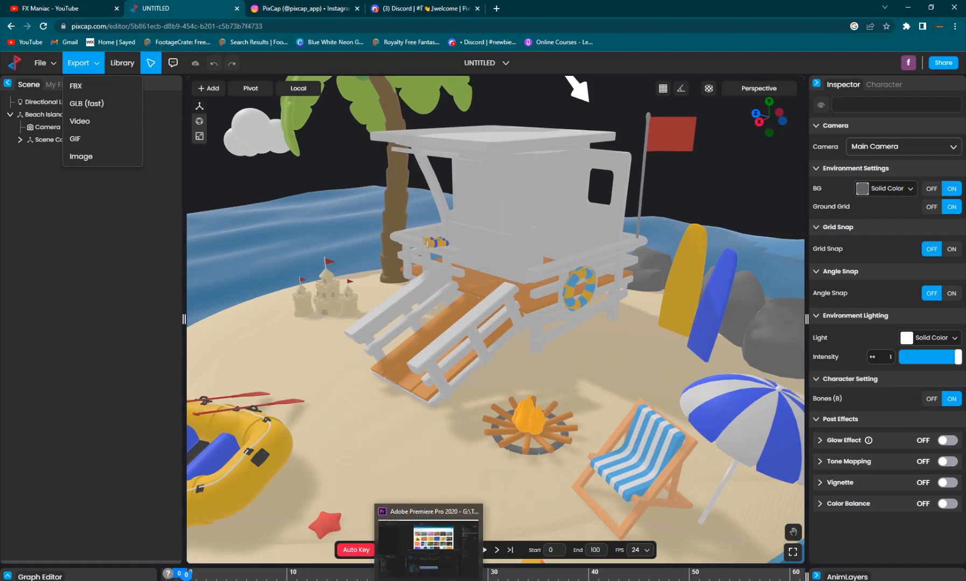
Step: Switch to Maya and select the lifeguard tower's Floor mesh in the imported island scene
{"action": "left_click", "coordinate": [430, 533]}
{"action": "left_click_drag", "start_coordinate": [520, 372], "coordinate": [430, 368], "text": "alt"}
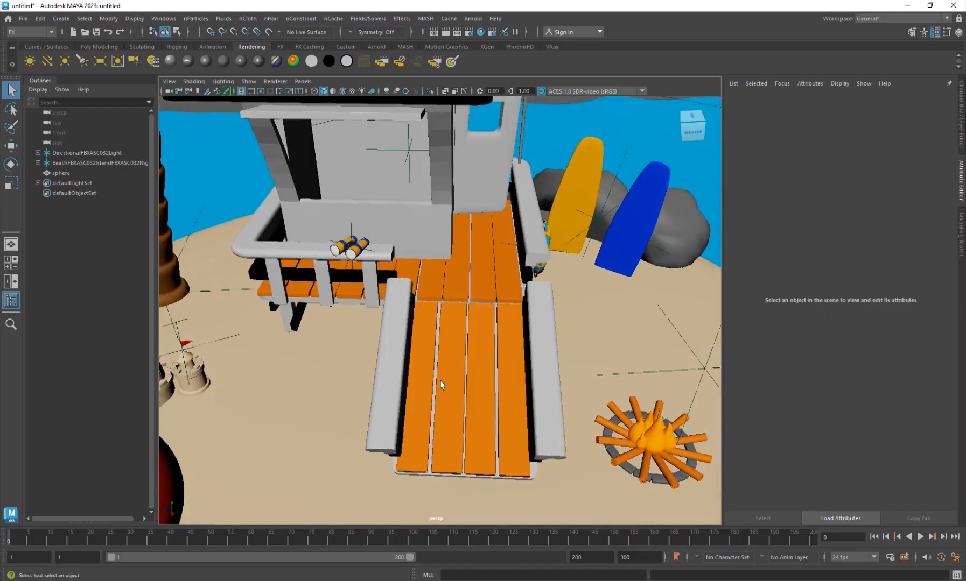
{"action": "scroll", "coordinate": [450, 358], "scroll_direction": "down", "scroll_amount": 5}
{"action": "scroll", "coordinate": [415, 288], "scroll_direction": "up", "scroll_amount": 5}
{"action": "scroll", "coordinate": [415, 288], "scroll_direction": "up", "scroll_amount": 3}
{"action": "scroll", "coordinate": [415, 289], "scroll_direction": "down", "scroll_amount": 5}
{"action": "scroll", "coordinate": [415, 302], "scroll_direction": "up", "scroll_amount": 1}
{"action": "scroll", "coordinate": [414, 316], "scroll_direction": "up", "scroll_amount": 2}
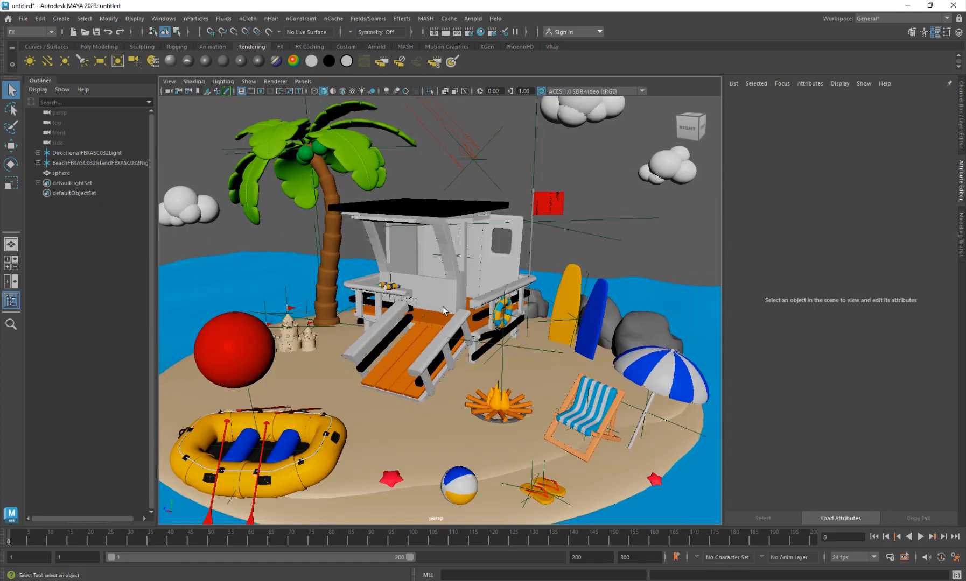
{"action": "left_click", "coordinate": [413, 316]}
{"action": "scroll", "coordinate": [453, 283], "scroll_direction": "up", "scroll_amount": 5}
{"action": "left_click", "coordinate": [453, 283]}
{"action": "scroll", "coordinate": [403, 380], "scroll_direction": "up", "scroll_amount": 2}
{"action": "scroll", "coordinate": [403, 380], "scroll_direction": "down", "scroll_amount": 3}
{"action": "scroll", "coordinate": [434, 301], "scroll_direction": "up", "scroll_amount": 1}
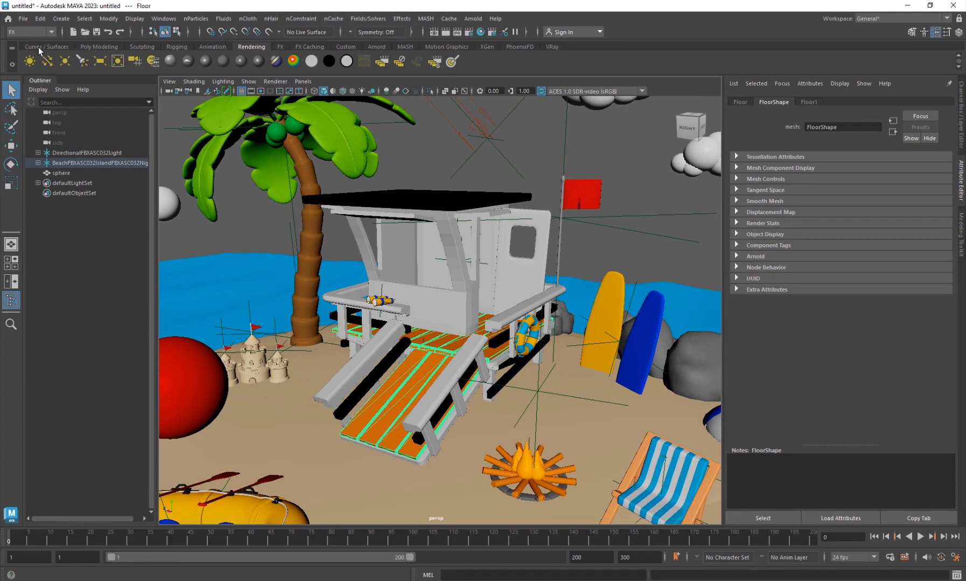
Step: Change the menu set from FX to Modeling
{"action": "left_click", "coordinate": [30, 32]}
{"action": "left_click", "coordinate": [22, 45]}
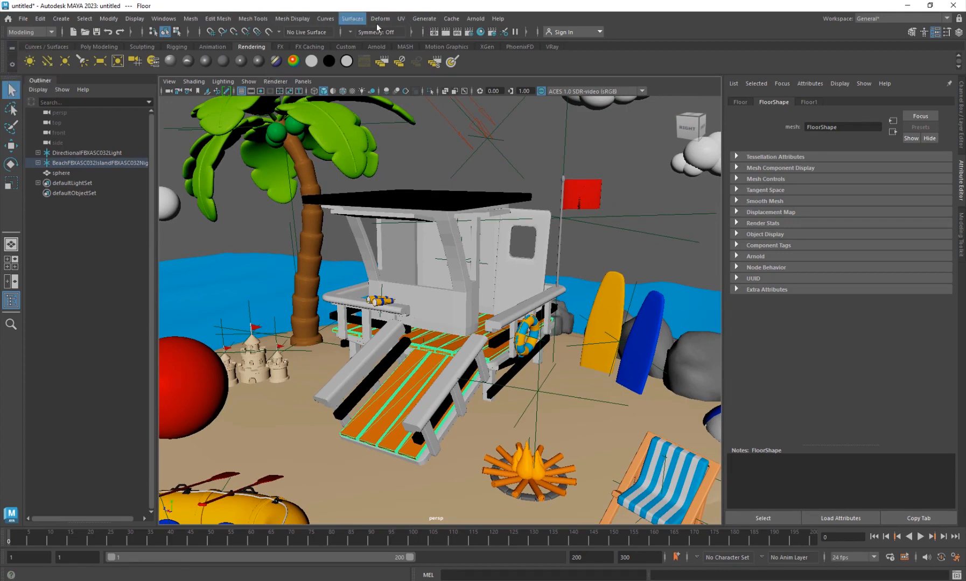
Step: Add an Arnold physical sky and start a live Arnold render in the viewport
{"action": "left_click", "coordinate": [475, 19]}
{"action": "mouse_move", "coordinate": [498, 71]}
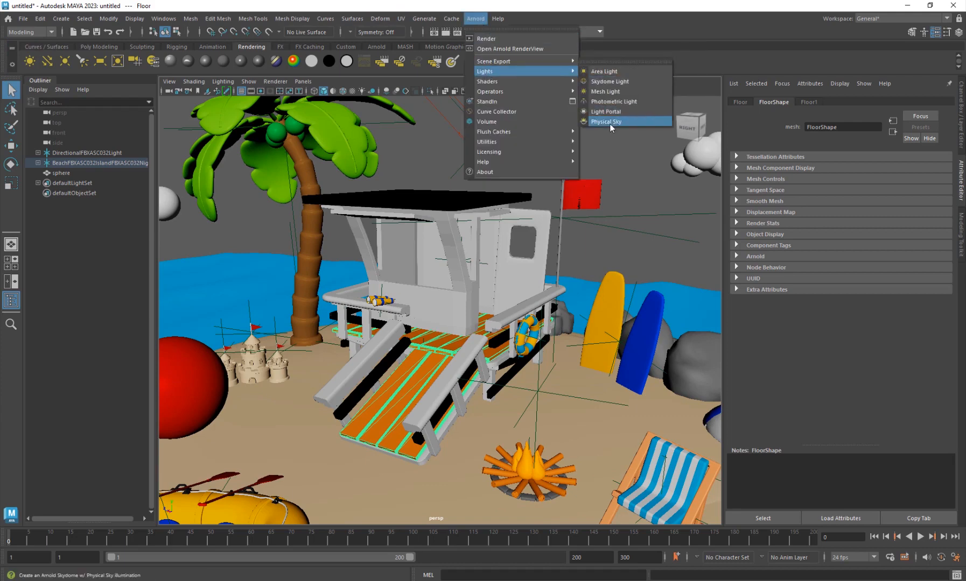
{"action": "left_click", "coordinate": [613, 123]}
{"action": "left_click", "coordinate": [285, 85]}
{"action": "left_click", "coordinate": [290, 108]}
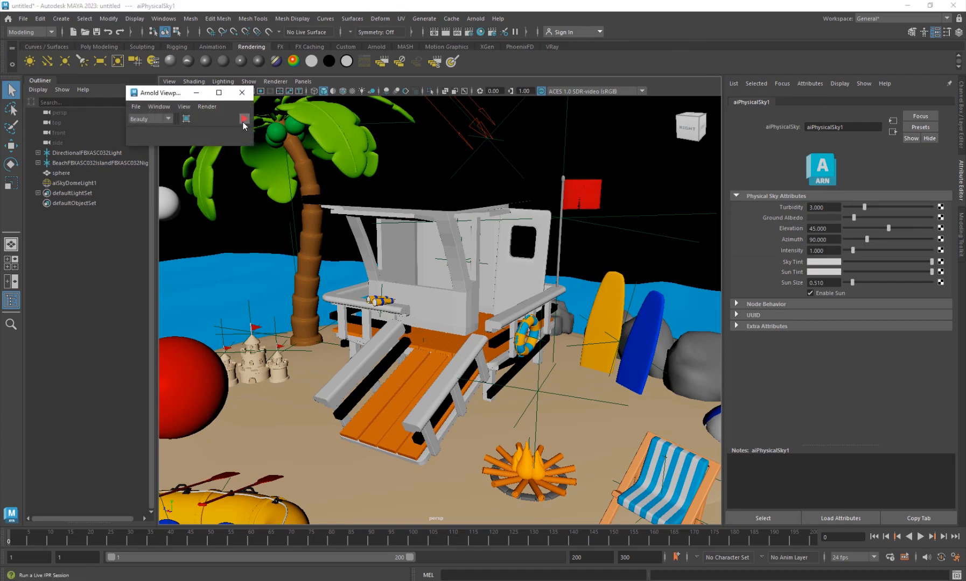
{"action": "left_click", "coordinate": [243, 119]}
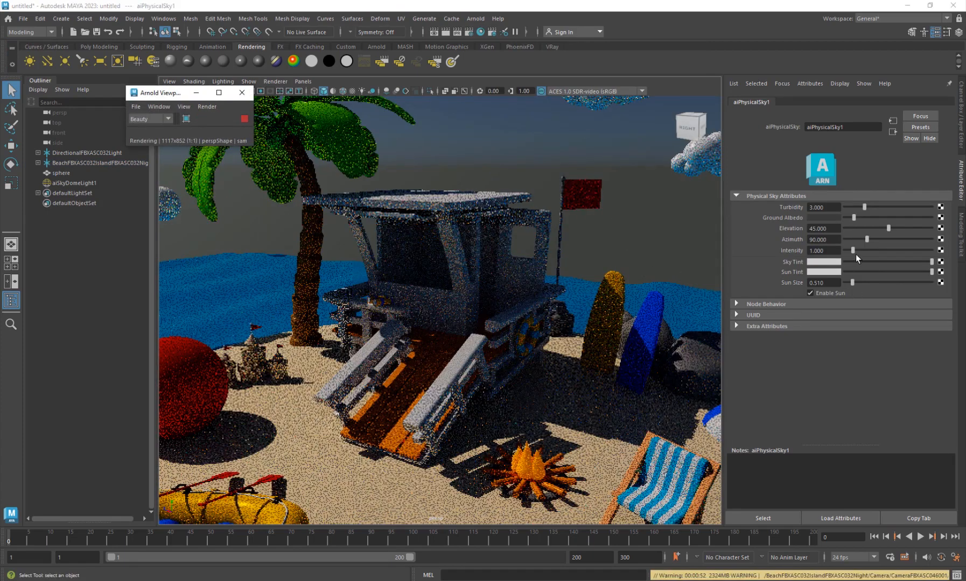
Step: Brighten the aiPhysicalSky intensity, select a point light, then stop the live render
{"action": "mouse_move", "coordinate": [853, 250]}
{"action": "left_mouse_down"}
{"action": "mouse_move", "coordinate": [885, 253]}
{"action": "mouse_move", "coordinate": [908, 228]}
{"action": "mouse_move", "coordinate": [924, 240]}
{"action": "left_mouse_up"}
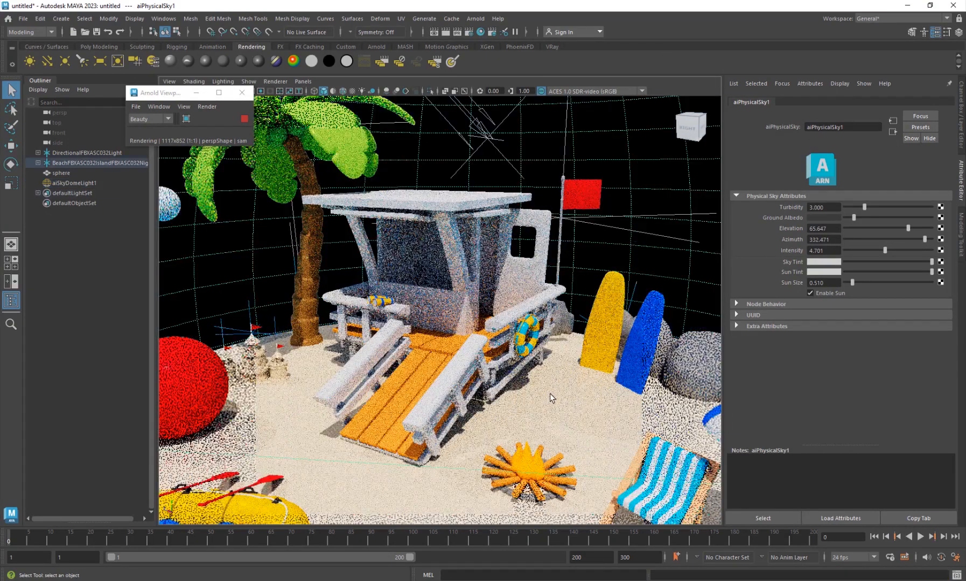
{"action": "left_click", "coordinate": [535, 411]}
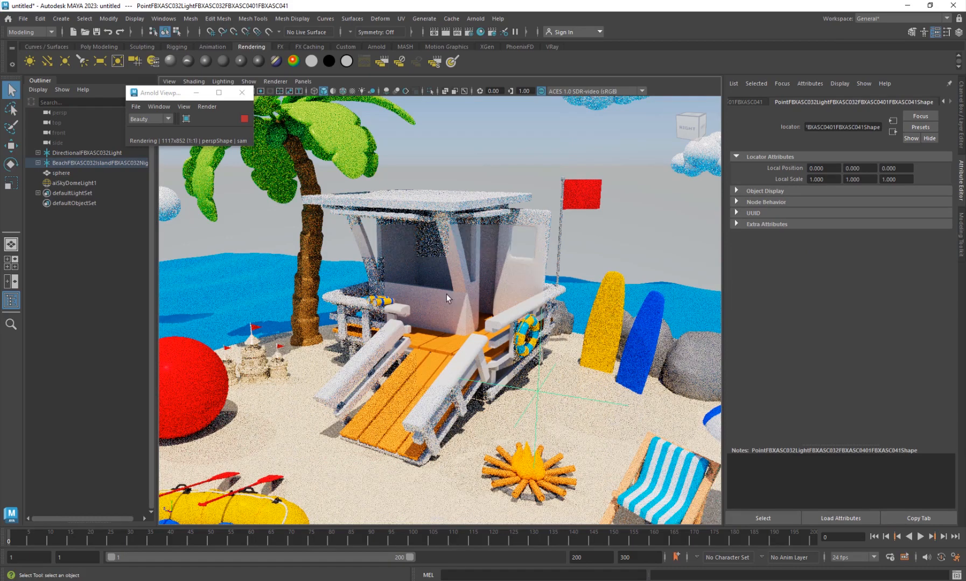
{"action": "left_click", "coordinate": [243, 119]}
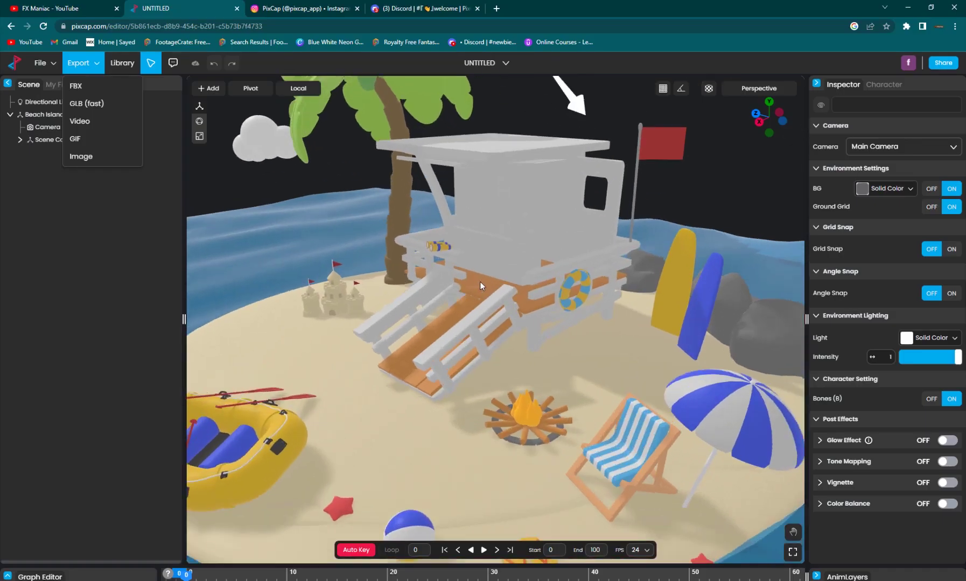
Step: Select the Beach Guard House and Sand Castle 3, orbiting in toward the guard-house front
{"action": "left_click", "coordinate": [468, 294]}
{"action": "left_click_drag", "start_coordinate": [463, 295], "coordinate": [479, 262]}
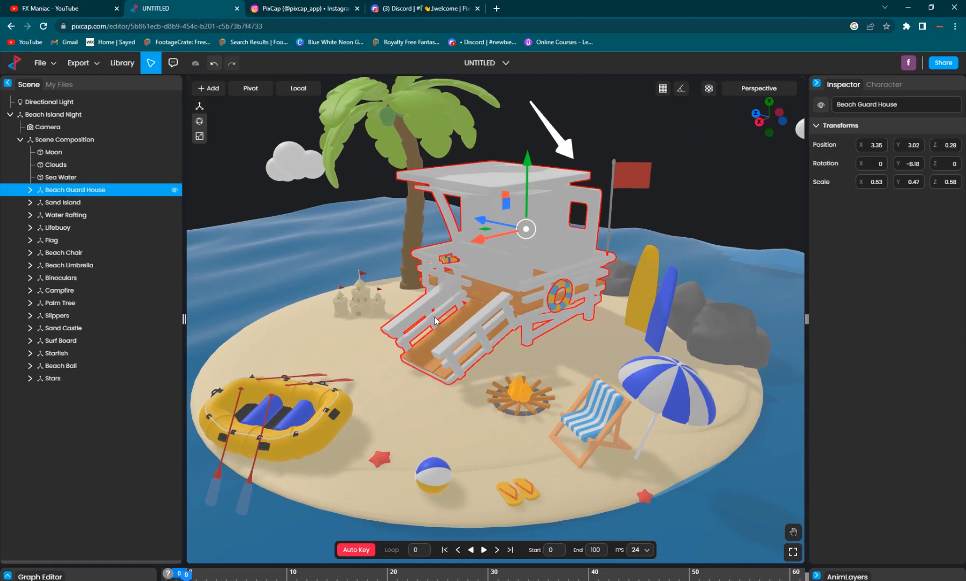
{"action": "scroll", "coordinate": [432, 300], "scroll_direction": "up", "scroll_amount": 2}
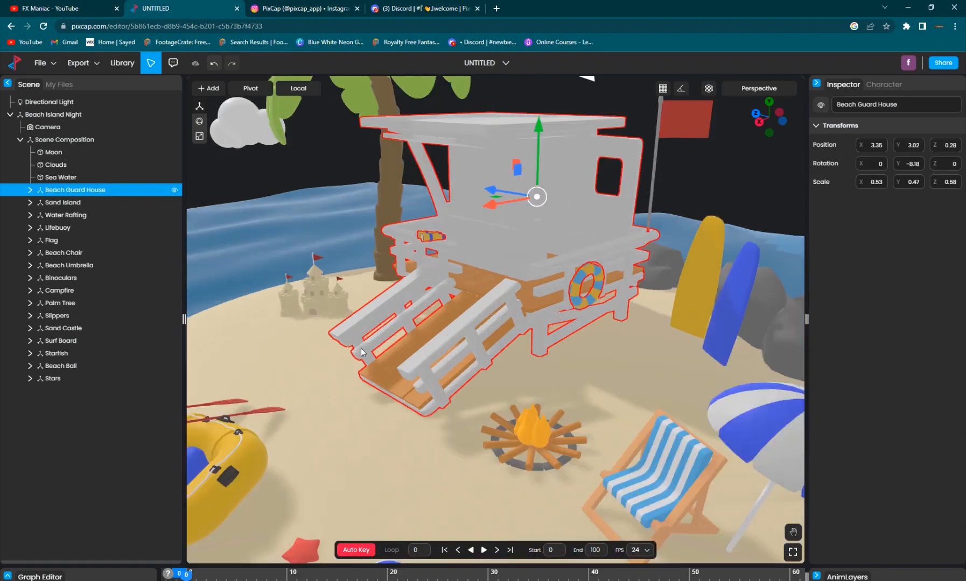
{"action": "scroll", "coordinate": [421, 296], "scroll_direction": "up", "scroll_amount": 3}
{"action": "scroll", "coordinate": [392, 302], "scroll_direction": "up", "scroll_amount": 3}
{"action": "scroll", "coordinate": [368, 298], "scroll_direction": "up", "scroll_amount": 2}
{"action": "scroll", "coordinate": [368, 299], "scroll_direction": "down", "scroll_amount": 3}
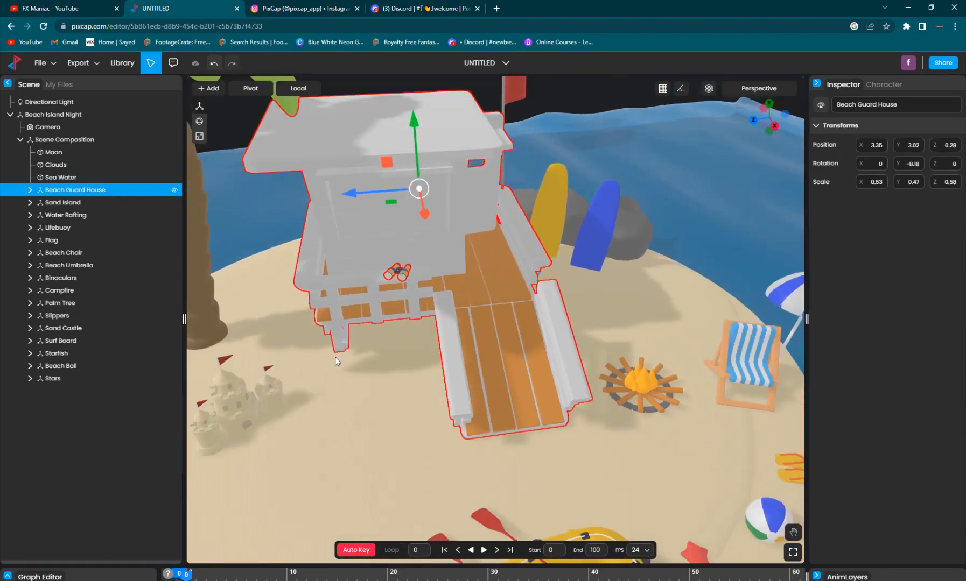
{"action": "scroll", "coordinate": [329, 359], "scroll_direction": "down", "scroll_amount": 3}
{"action": "scroll", "coordinate": [357, 315], "scroll_direction": "down", "scroll_amount": 3}
{"action": "scroll", "coordinate": [445, 398], "scroll_direction": "down", "scroll_amount": 2}
{"action": "left_click", "coordinate": [446, 396]}
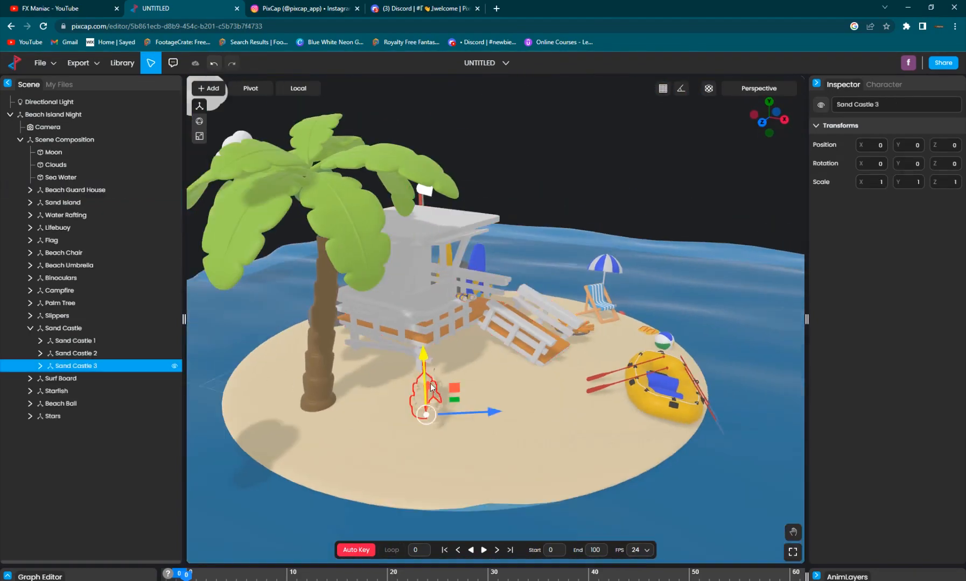
{"action": "scroll", "coordinate": [461, 369], "scroll_direction": "up", "scroll_amount": 2}
{"action": "mouse_move", "coordinate": [481, 347]}
{"action": "left_mouse_down"}
{"action": "mouse_move", "coordinate": [405, 367]}
{"action": "mouse_move", "coordinate": [367, 343]}
{"action": "left_mouse_up"}
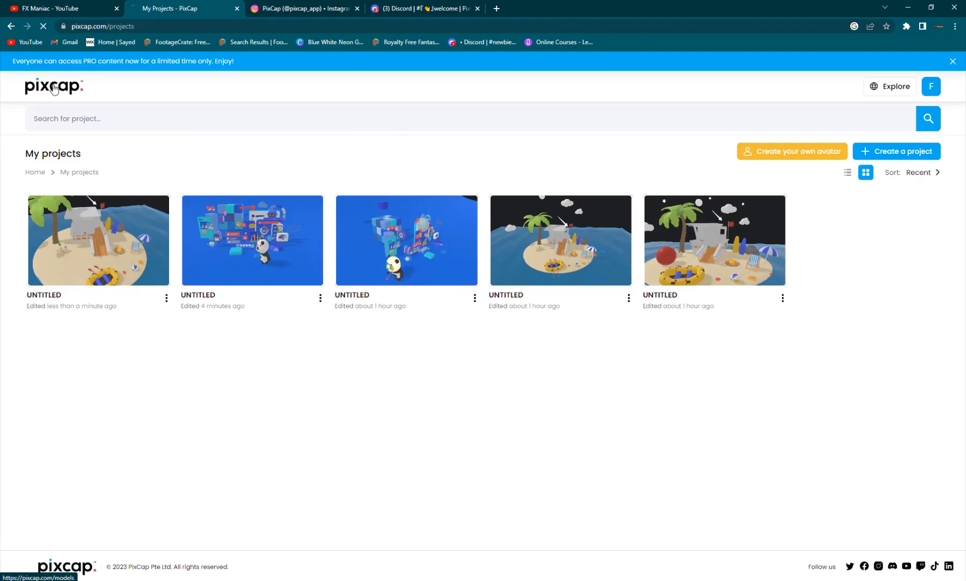
Step: Scroll the Explore 3D model library down to the footer, then switch to PixCap's Instagram tab
{"action": "left_click", "coordinate": [54, 89]}
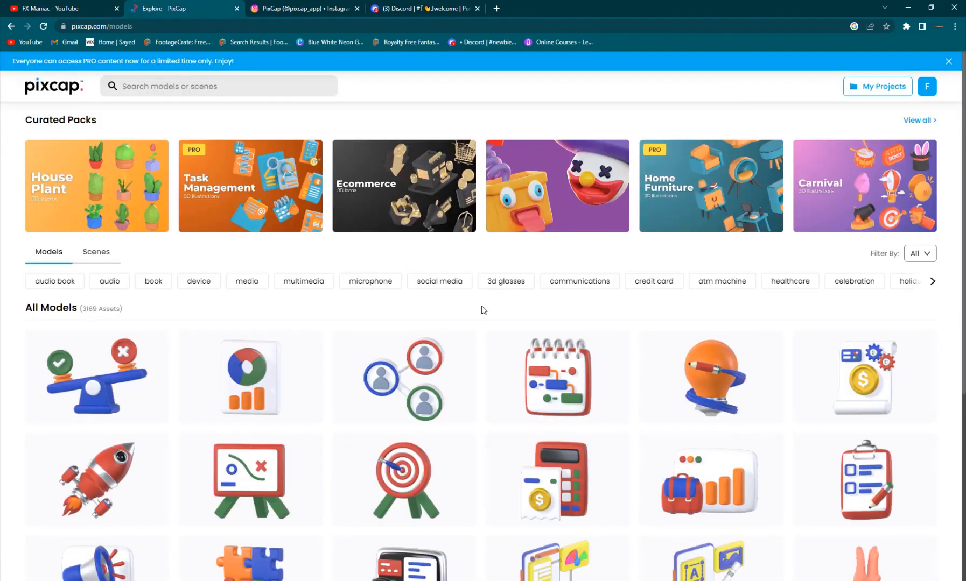
{"action": "scroll", "coordinate": [479, 319], "scroll_direction": "down", "scroll_amount": 5}
{"action": "scroll", "coordinate": [438, 370], "scroll_direction": "down", "scroll_amount": 3}
{"action": "scroll", "coordinate": [283, 373], "scroll_direction": "up", "scroll_amount": 6}
{"action": "scroll", "coordinate": [283, 372], "scroll_direction": "up", "scroll_amount": 2}
{"action": "scroll", "coordinate": [284, 372], "scroll_direction": "up", "scroll_amount": 1}
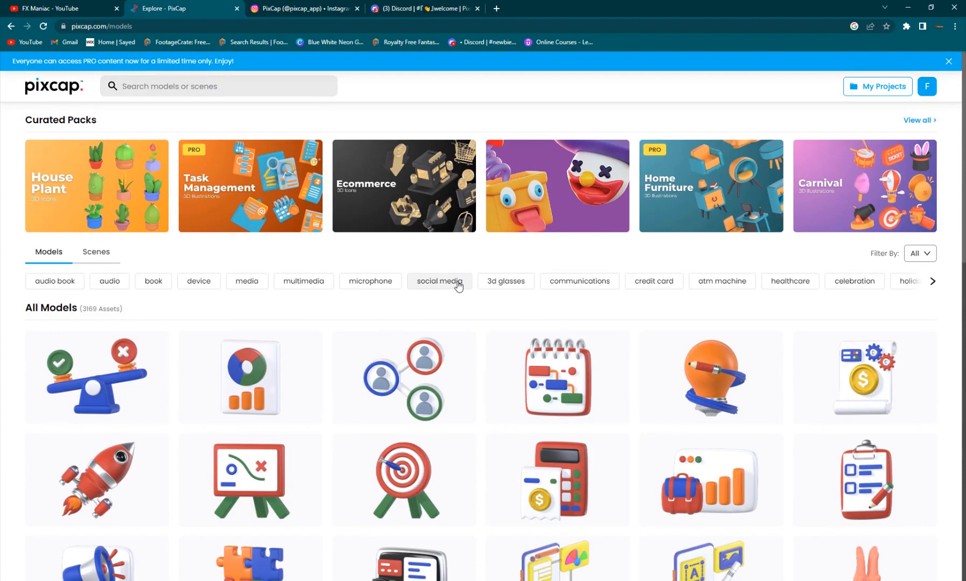
{"action": "scroll", "coordinate": [457, 286], "scroll_direction": "down", "scroll_amount": 2}
{"action": "scroll", "coordinate": [483, 360], "scroll_direction": "down", "scroll_amount": 2}
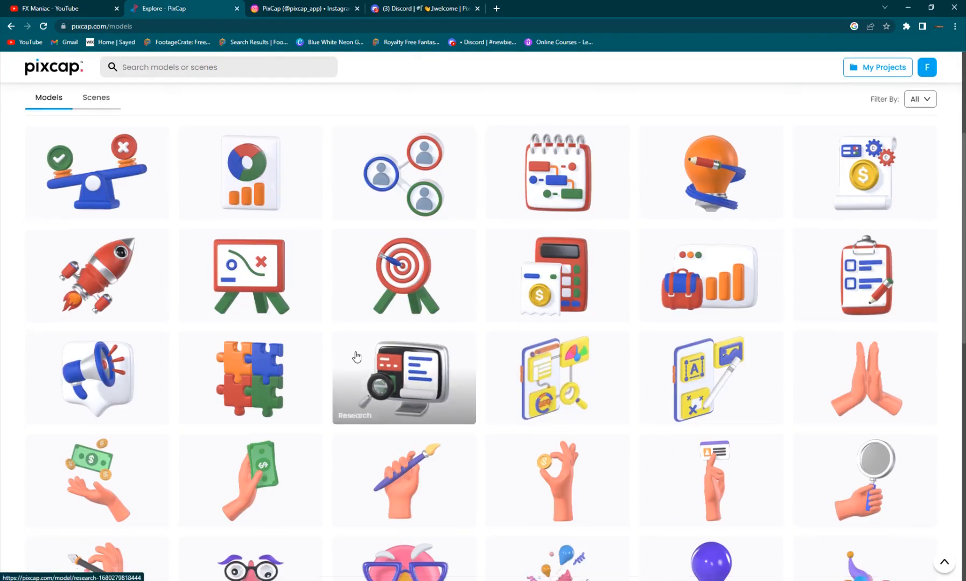
{"action": "scroll", "coordinate": [453, 354], "scroll_direction": "down", "scroll_amount": 1}
{"action": "scroll", "coordinate": [400, 348], "scroll_direction": "down", "scroll_amount": 5}
{"action": "scroll", "coordinate": [415, 388], "scroll_direction": "up", "scroll_amount": 2}
{"action": "scroll", "coordinate": [463, 403], "scroll_direction": "up", "scroll_amount": 4}
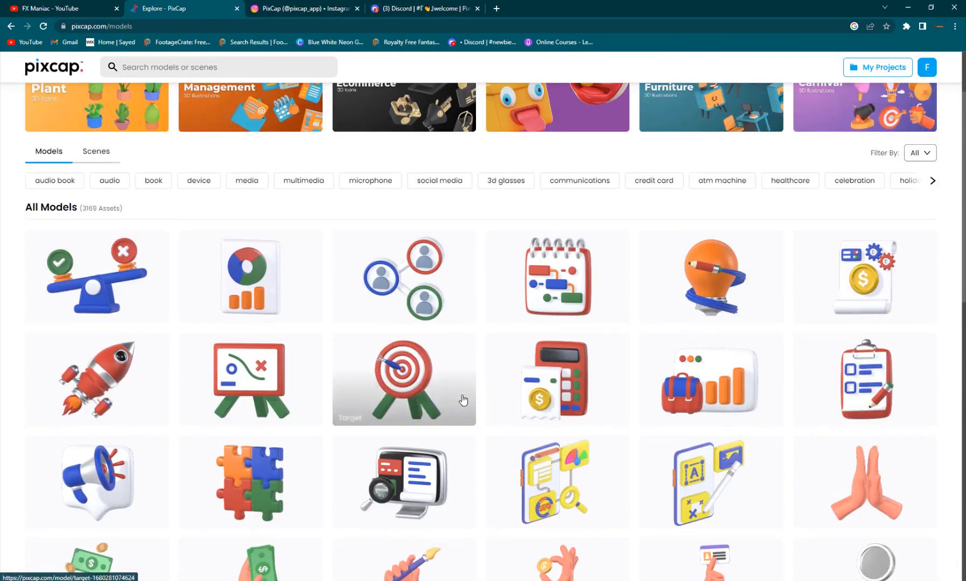
{"action": "scroll", "coordinate": [458, 425], "scroll_direction": "up", "scroll_amount": 1}
{"action": "scroll", "coordinate": [459, 425], "scroll_direction": "up", "scroll_amount": 1}
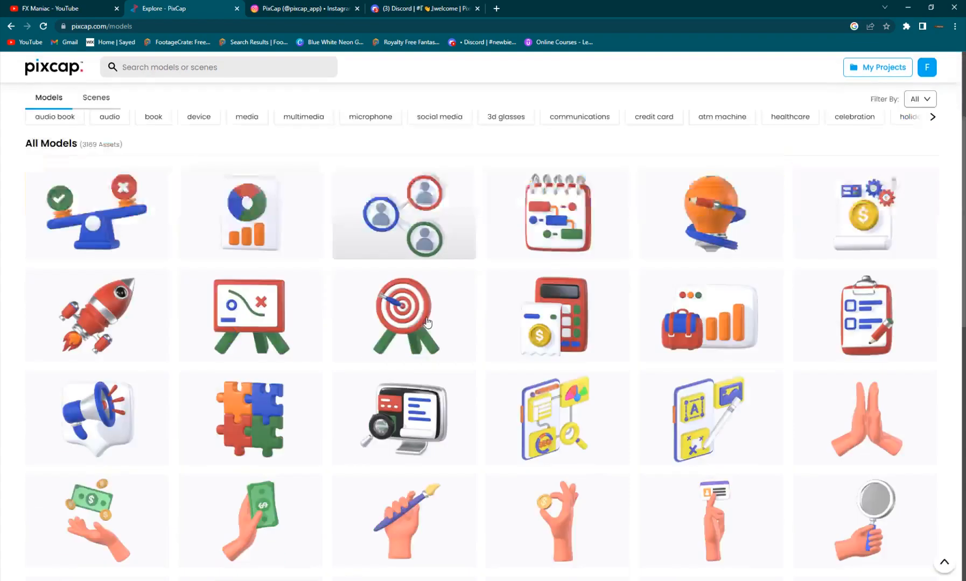
{"action": "left_click_drag", "start_coordinate": [963, 219], "coordinate": [963, 506]}
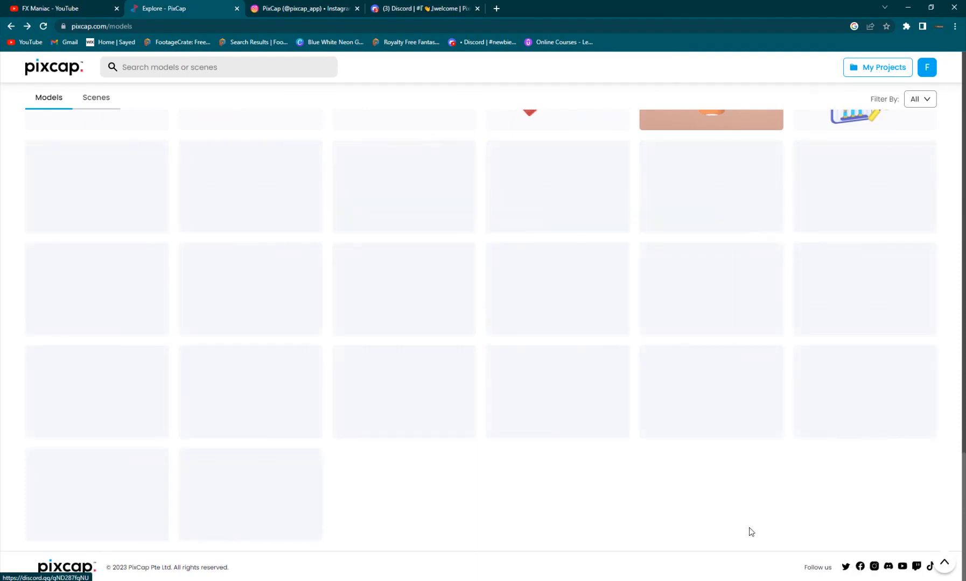
{"action": "left_click", "coordinate": [302, 8]}
{"action": "scroll", "coordinate": [592, 482], "scroll_direction": "up", "scroll_amount": 3}
{"action": "scroll", "coordinate": [592, 482], "scroll_direction": "up", "scroll_amount": 6}
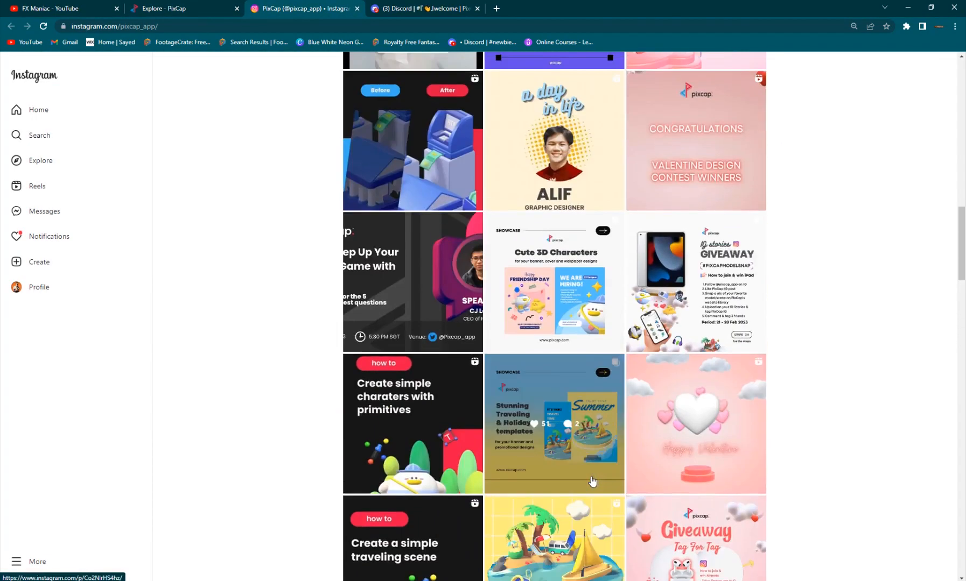
{"action": "scroll", "coordinate": [592, 482], "scroll_direction": "up", "scroll_amount": 6}
{"action": "scroll", "coordinate": [592, 482], "scroll_direction": "up", "scroll_amount": 6}
{"action": "scroll", "coordinate": [603, 122], "scroll_direction": "up", "scroll_amount": 2}
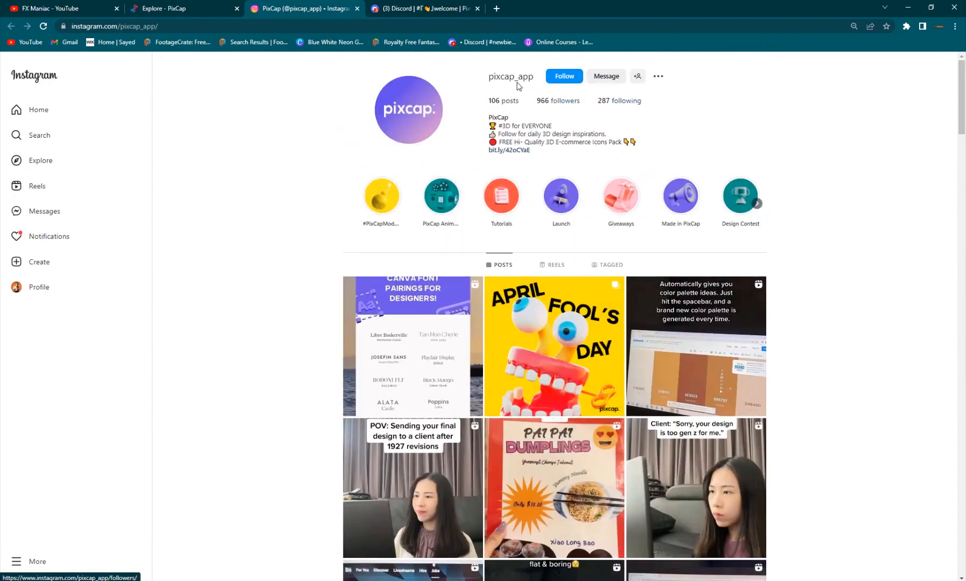
{"action": "scroll", "coordinate": [634, 346], "scroll_direction": "down", "scroll_amount": 6}
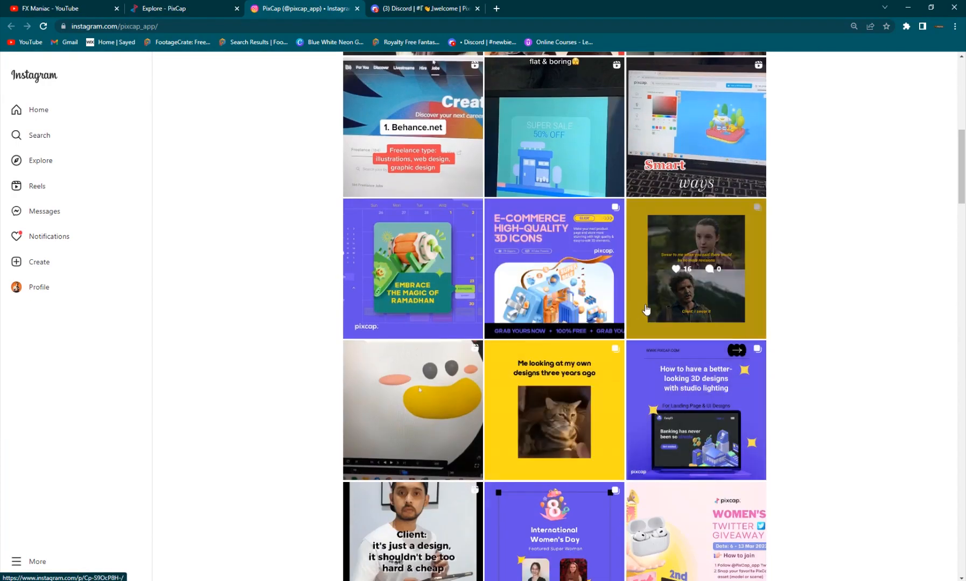
{"action": "mouse_move", "coordinate": [554, 269]}
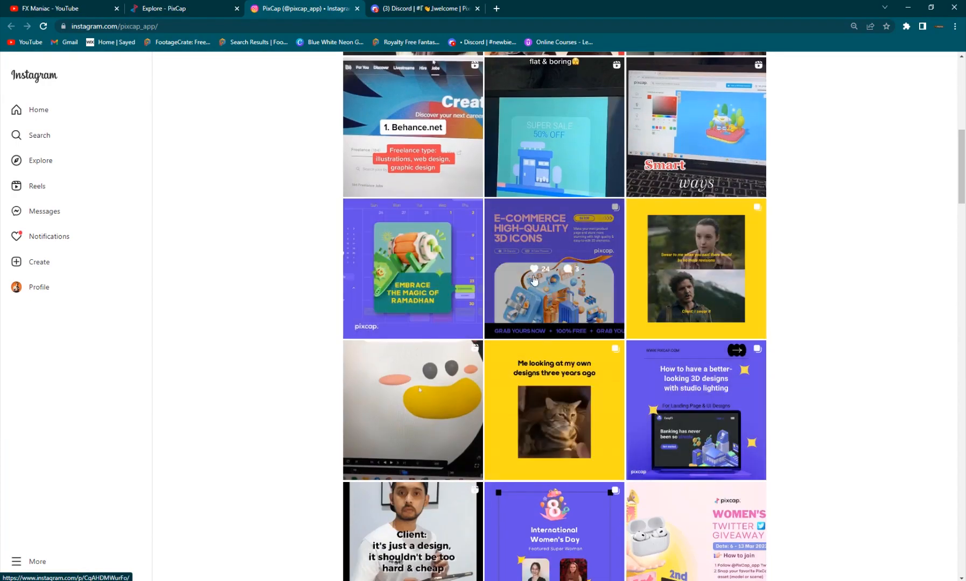
{"action": "scroll", "coordinate": [532, 279], "scroll_direction": "down", "scroll_amount": 3}
Step: Step back through the browser tabs from Instagram to the Explore - PixCap model library
{"action": "left_click", "coordinate": [411, 6]}
{"action": "left_click", "coordinate": [302, 8]}
{"action": "left_click", "coordinate": [185, 7]}
{"action": "scroll", "coordinate": [410, 274], "scroll_direction": "up", "scroll_amount": 4}
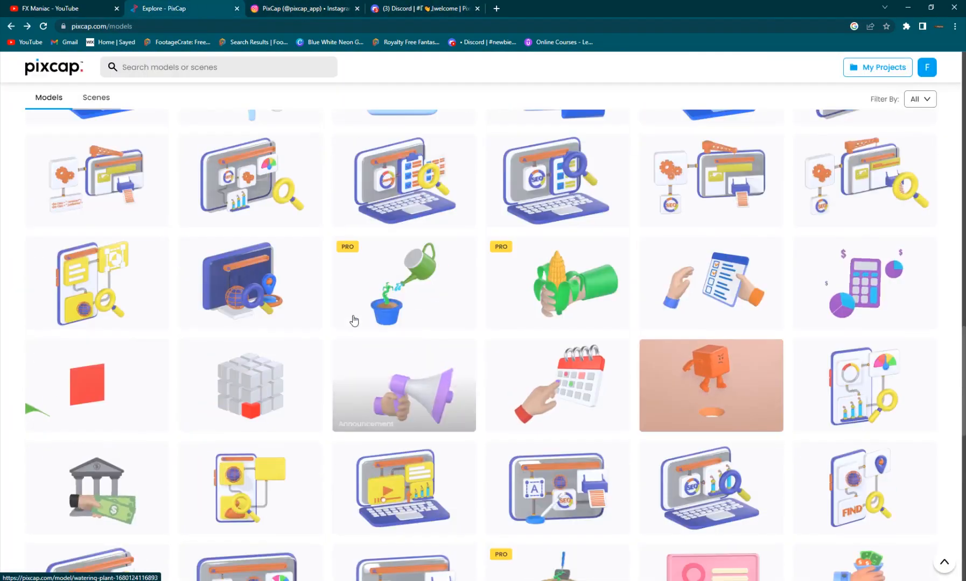
{"action": "scroll", "coordinate": [324, 319], "scroll_direction": "up", "scroll_amount": 3}
{"action": "scroll", "coordinate": [302, 328], "scroll_direction": "up", "scroll_amount": 5}
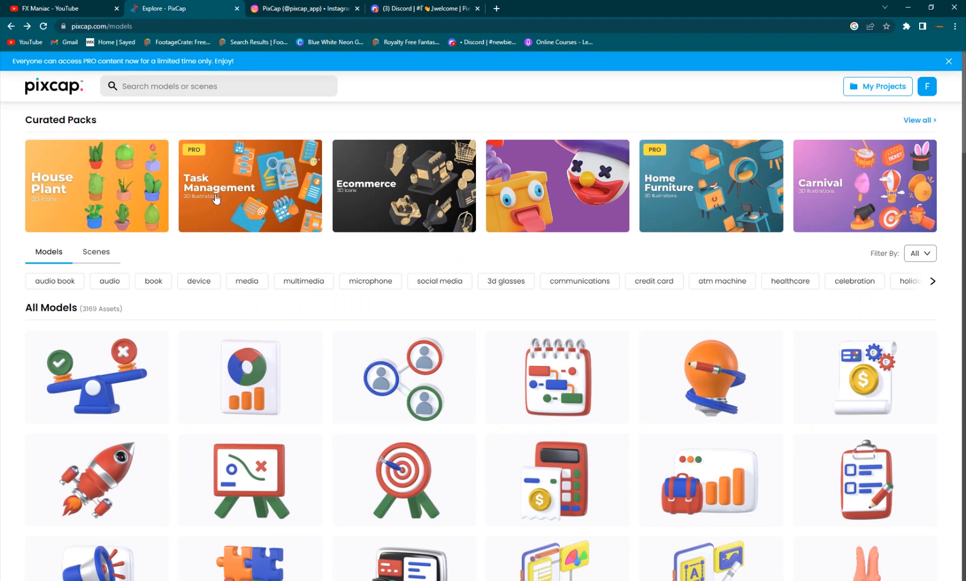
Step: Switch to the FX Maniac YouTube channel's Videos tab
{"action": "left_click", "coordinate": [28, 6]}
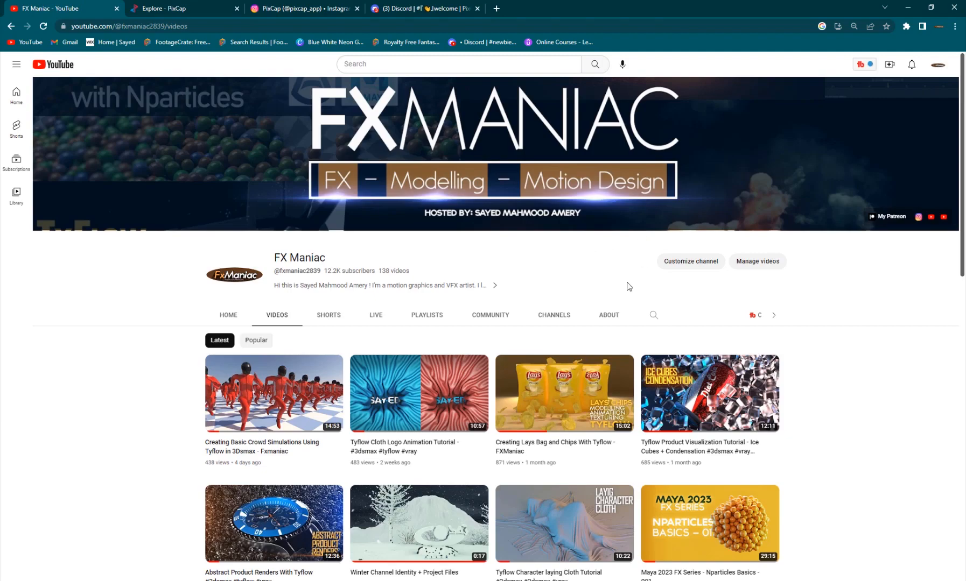
{"action": "scroll", "coordinate": [744, 323], "scroll_direction": "down", "scroll_amount": 3}
{"action": "scroll", "coordinate": [795, 416], "scroll_direction": "down", "scroll_amount": 3}
{"action": "scroll", "coordinate": [797, 416], "scroll_direction": "up", "scroll_amount": 4}
{"action": "scroll", "coordinate": [800, 418], "scroll_direction": "up", "scroll_amount": 3}
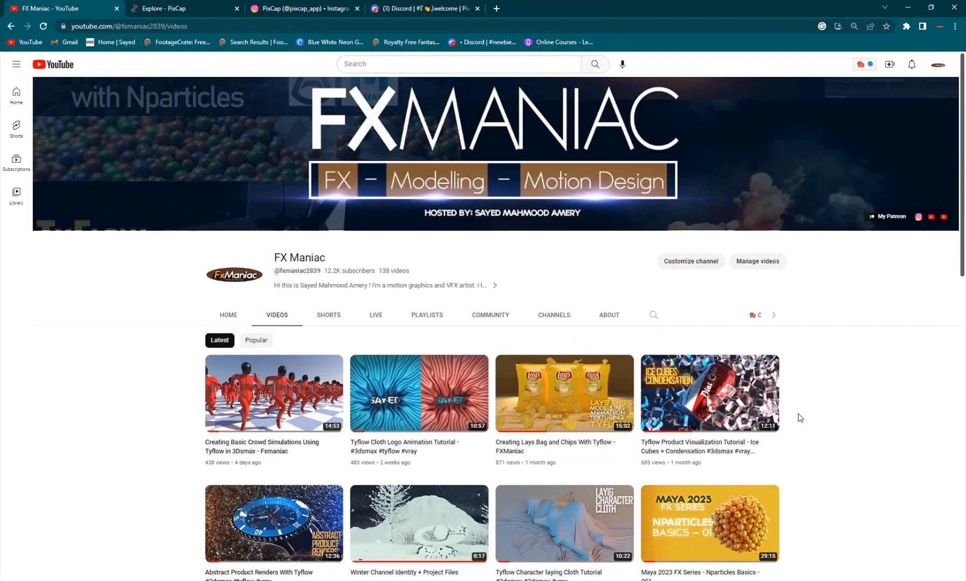